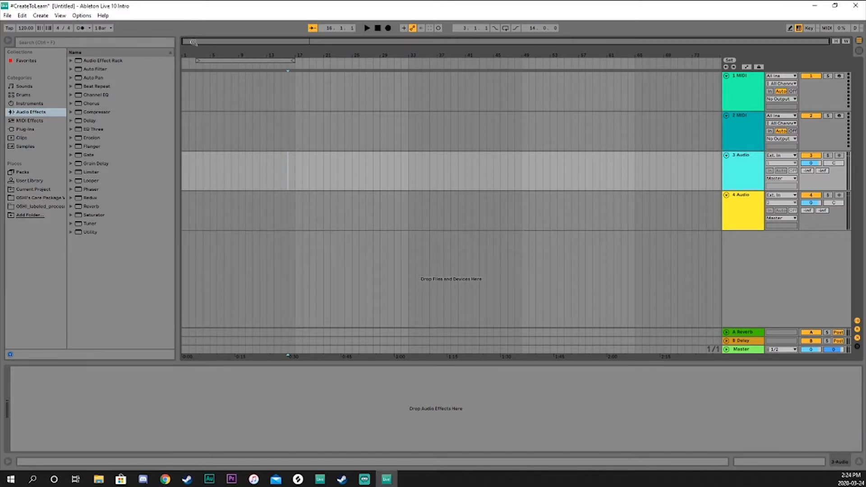
# Step: Turn on the metronome and play the empty arrangement from bar 1 to hear the count
pyautogui.moveTo(192, 41); pyautogui.dragTo(185, 99)
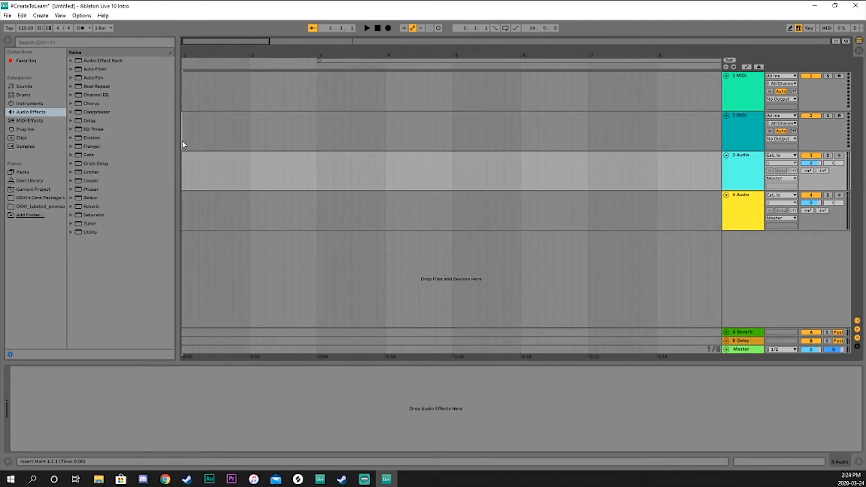
pyautogui.click(182, 141)
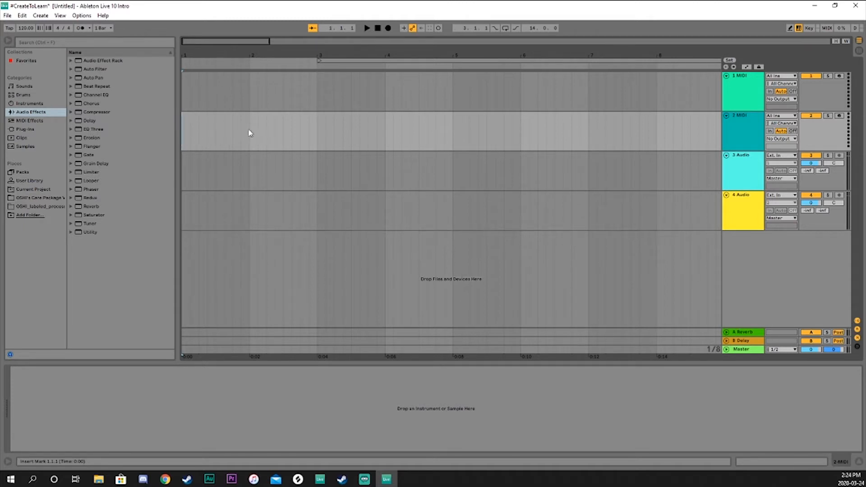
pyautogui.click(79, 28)
pyautogui.press('space')
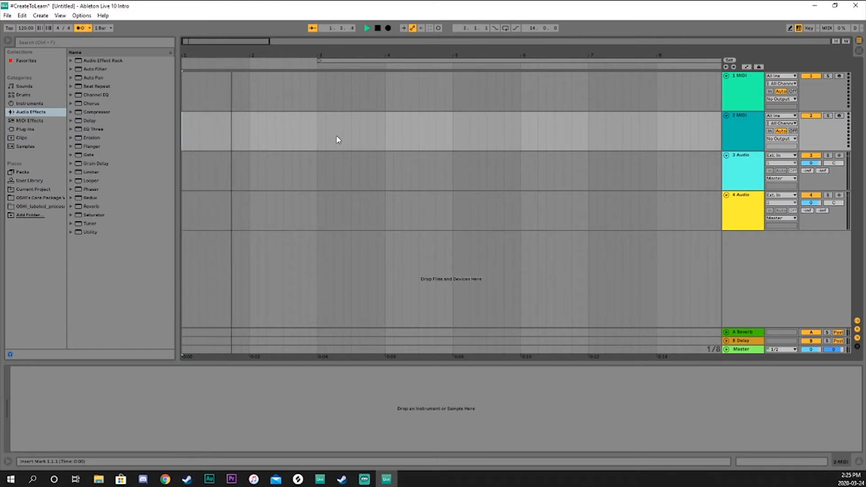
pyautogui.press('space')
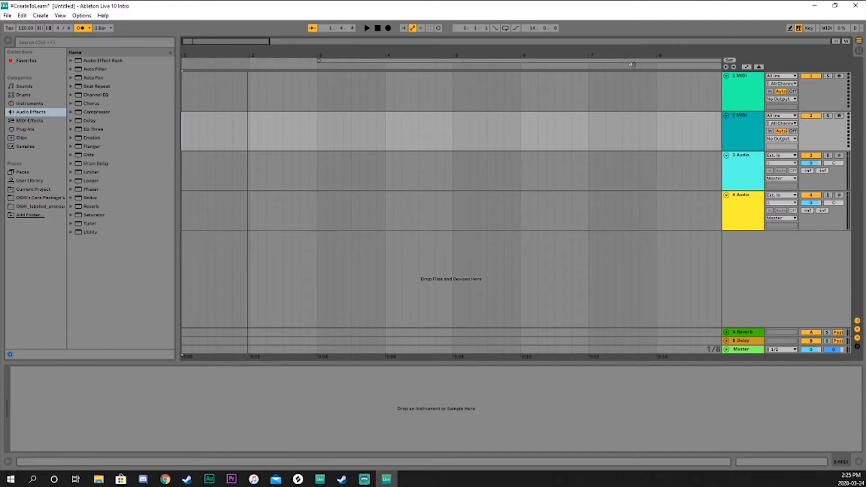
# Step: Replay the arrangement from bar 1 to follow the metronome's beats across the bars
pyautogui.click(185, 54)
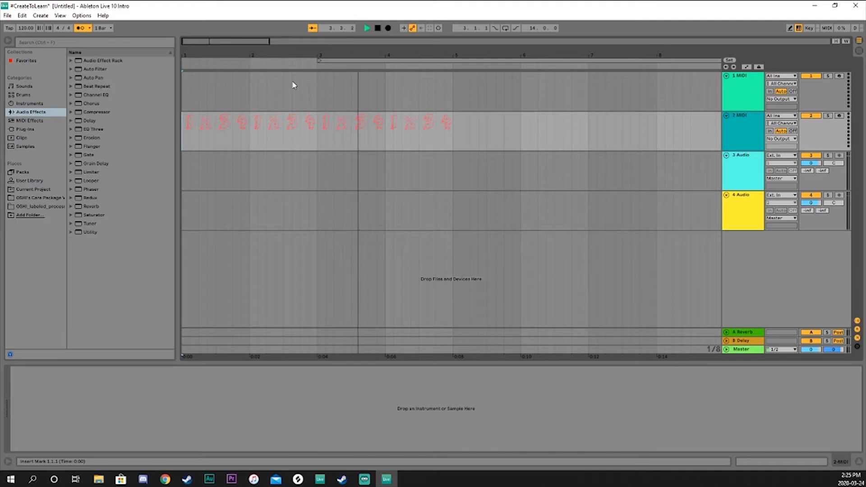
pyautogui.press('space')
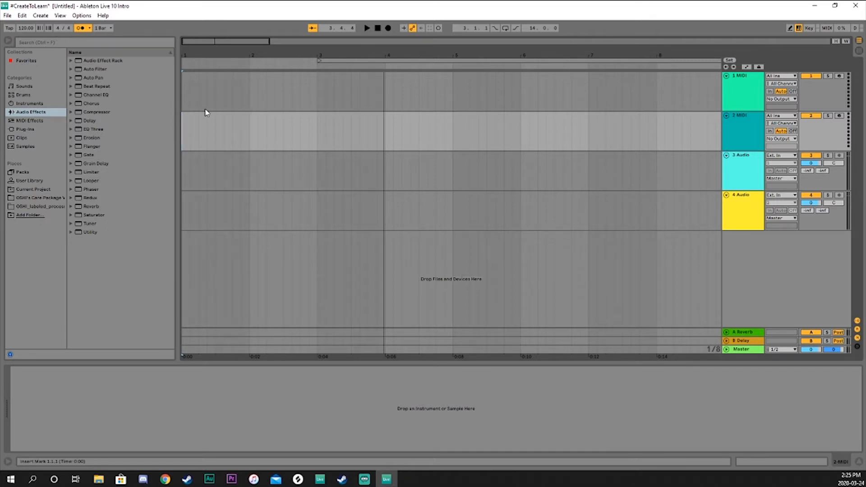
pyautogui.press('space')
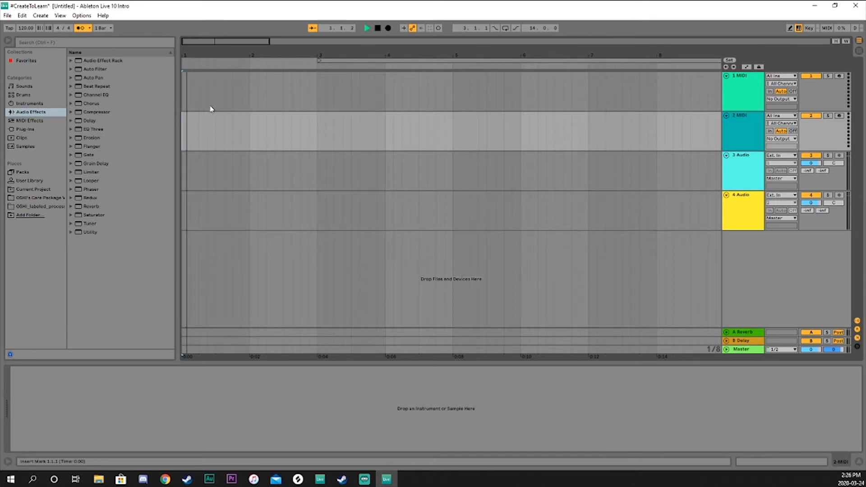
pyautogui.press('space')
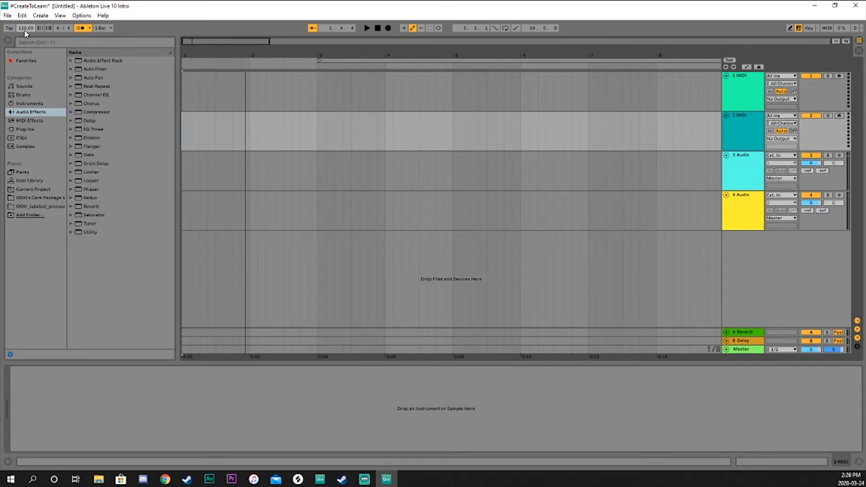
# Step: Set the project tempo to 90 BPM and play the metronome at that speed
pyautogui.moveTo(25, 32); pyautogui.dragTo(25, 57)
pyautogui.press('space')
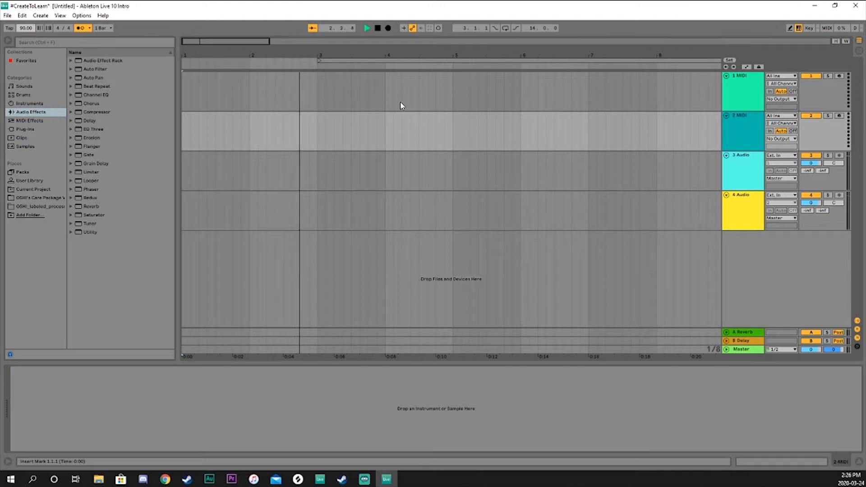
pyautogui.press('space')
pyautogui.click(192, 105)
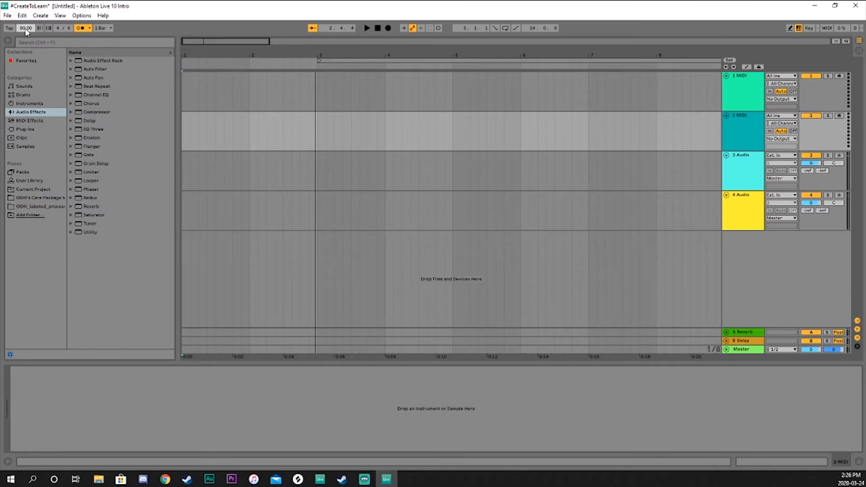
# Step: Set the project tempo to 120 BPM and listen to the metronome from bar 1
pyautogui.moveTo(26, 28)
pyautogui.mouseDown()
pyautogui.moveTo(25, 4)
pyautogui.moveTo(25, 15)
pyautogui.mouseUp()
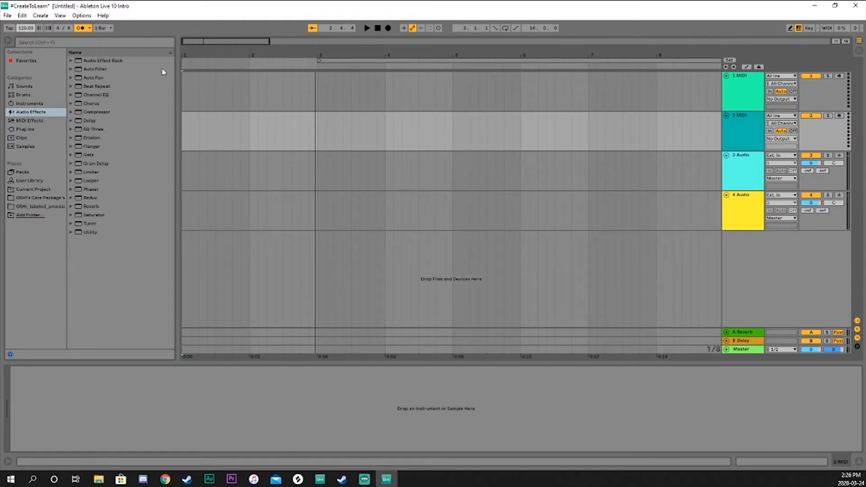
pyautogui.click(188, 96)
pyautogui.press('space')
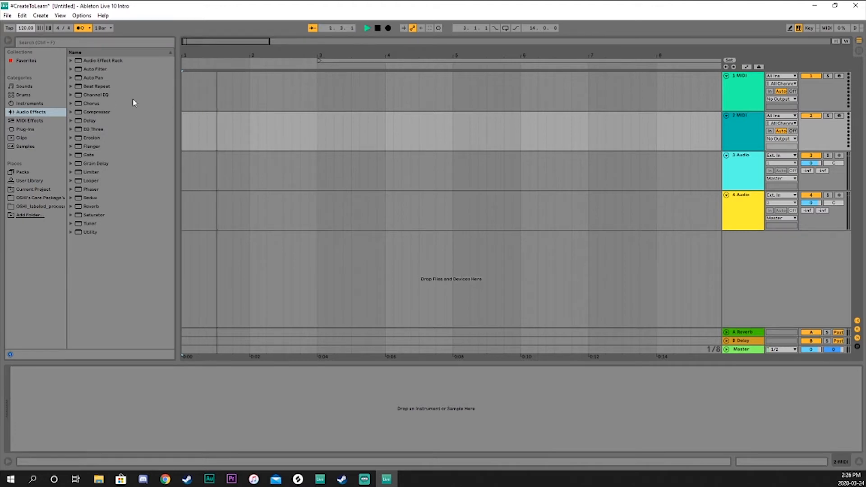
pyautogui.press('space')
# Step: Set the project tempo to 110 BPM and check it by playing the metronome
pyautogui.moveTo(26, 28); pyautogui.dragTo(26, 33)
pyautogui.press('space')
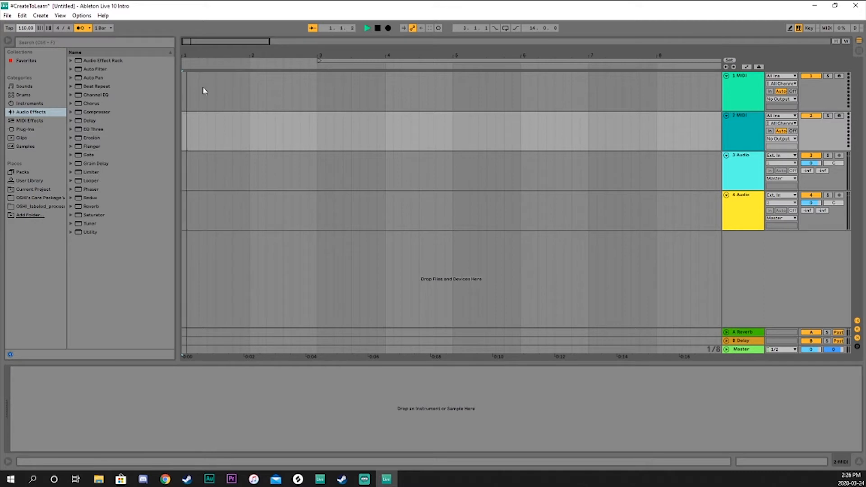
pyautogui.press('space')
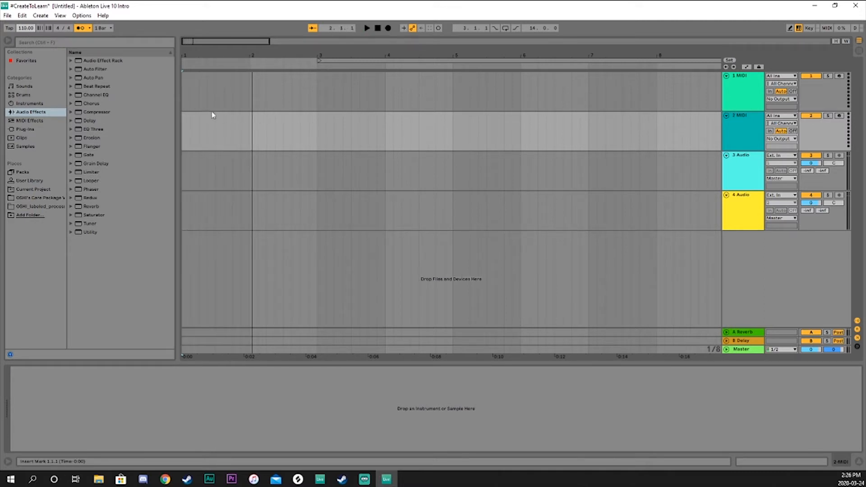
# Step: Insert an empty four-bar MIDI clip on the 1 MIDI track, from the start of bar 1 to bar 5
pyautogui.click(182, 90)
pyautogui.moveTo(182, 91); pyautogui.dragTo(384, 109)
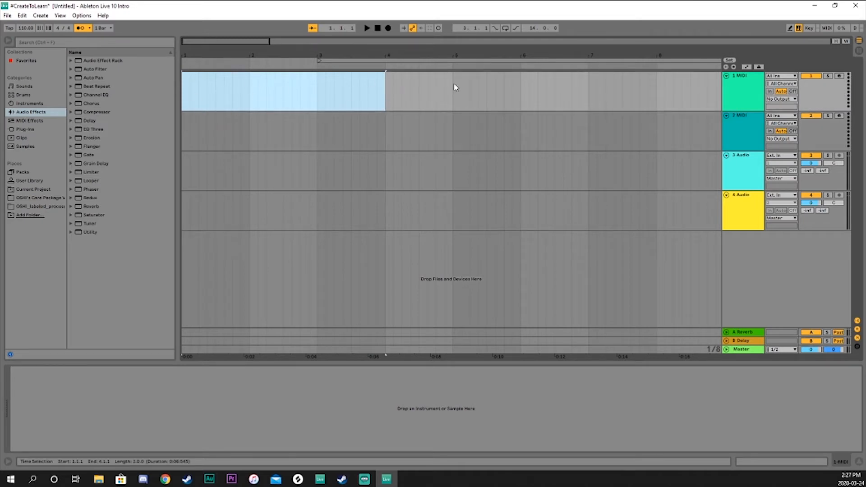
pyautogui.moveTo(453, 86); pyautogui.dragTo(182, 89)
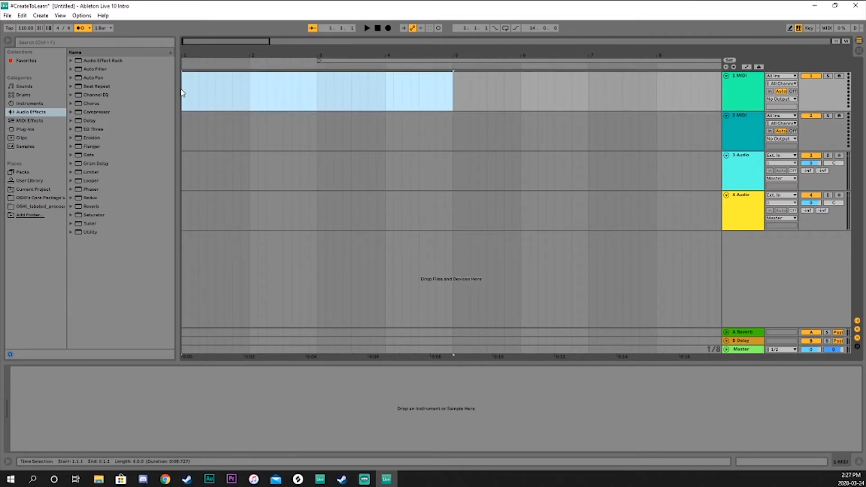
pyautogui.rightClick(305, 91)
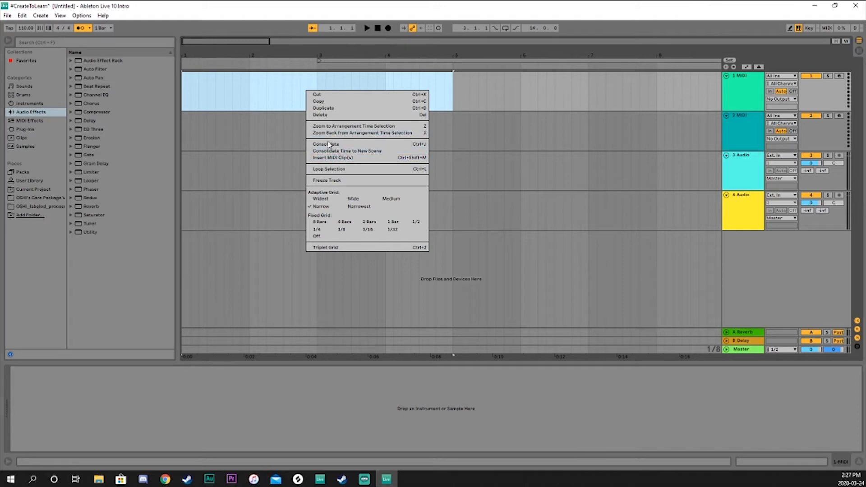
pyautogui.click(347, 158)
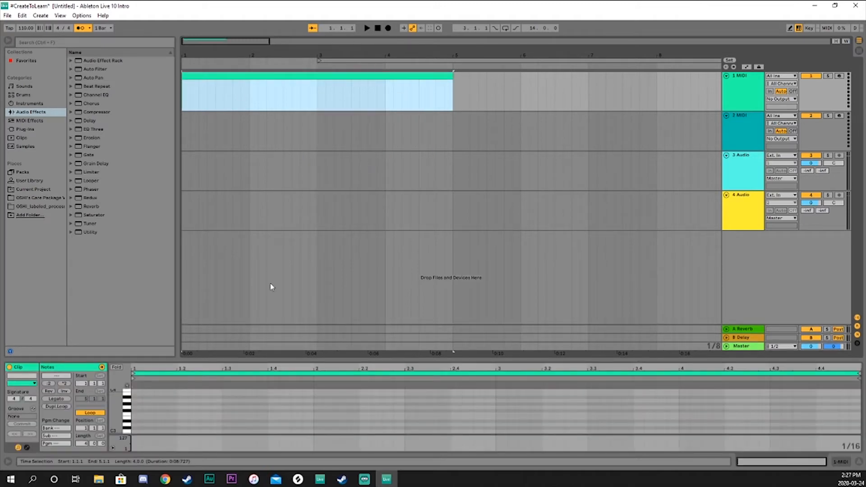
# Step: Enlarge the note editor and, in Draw Mode, add eight sixteenth-note C#3 notes in bar 1, one on every eighth-note position
pyautogui.moveTo(347, 358); pyautogui.dragTo(356, 205)
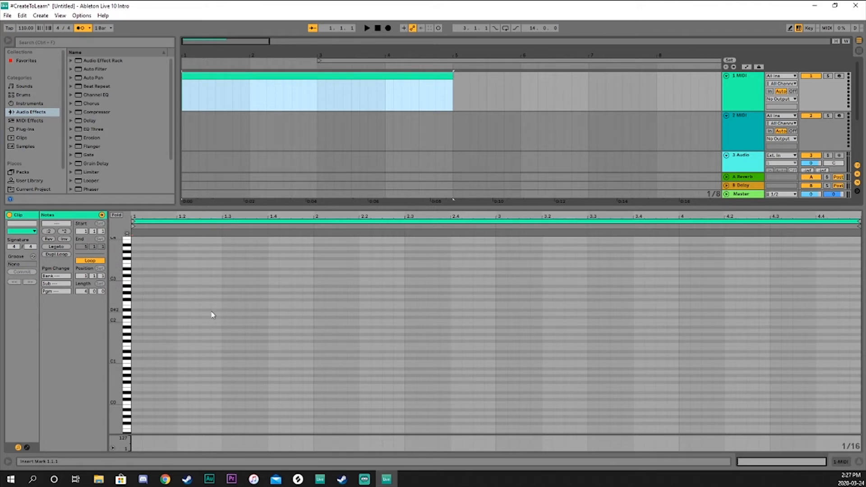
pyautogui.click(790, 29)
pyautogui.click(139, 275)
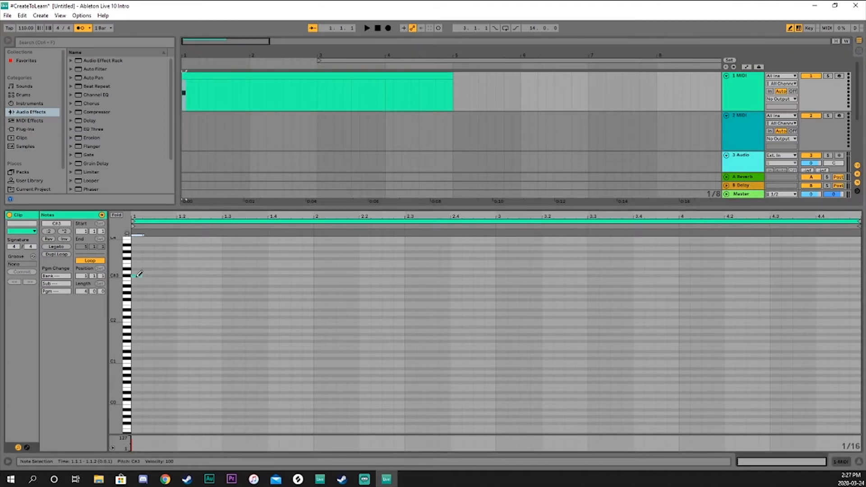
pyautogui.click(161, 275)
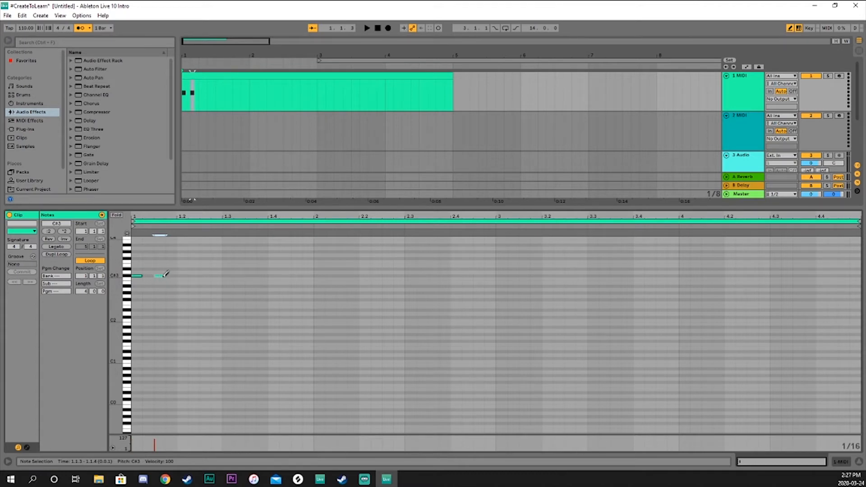
pyautogui.click(183, 275)
pyautogui.click(205, 275)
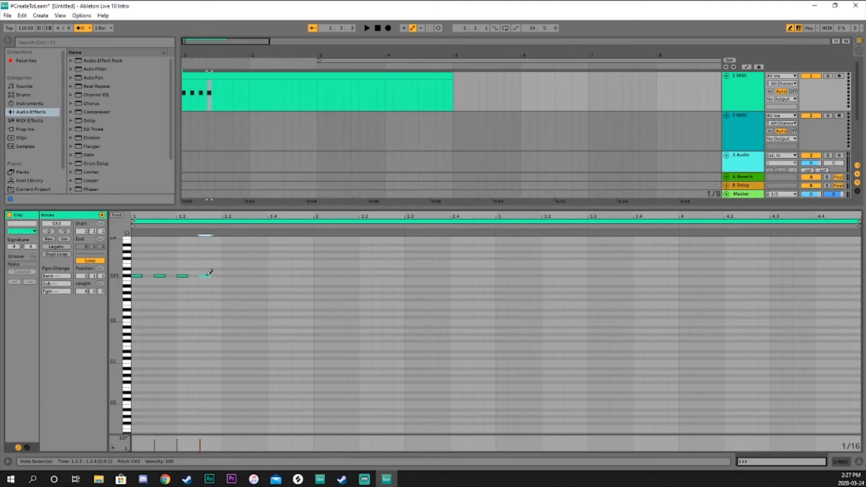
pyautogui.click(228, 275)
pyautogui.click(250, 275)
pyautogui.click(273, 275)
pyautogui.click(296, 275)
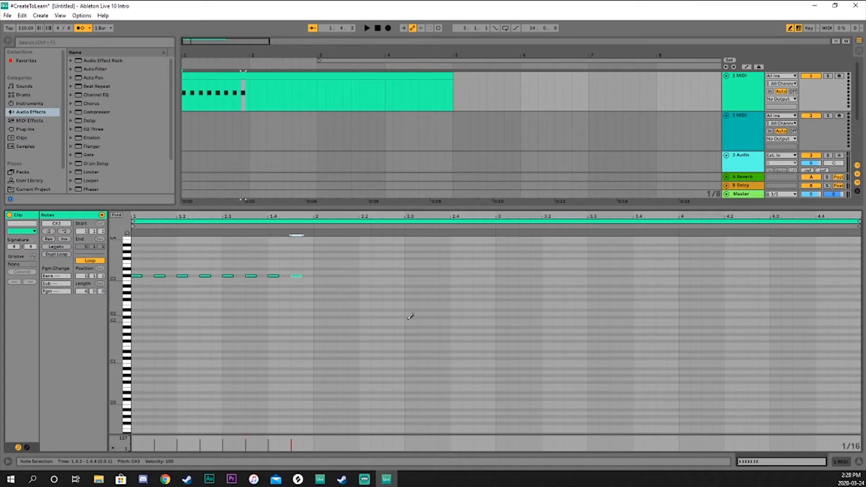
# Step: Play back the drawn notes on the 1 MIDI track and turn off the metronome
pyautogui.press('space')
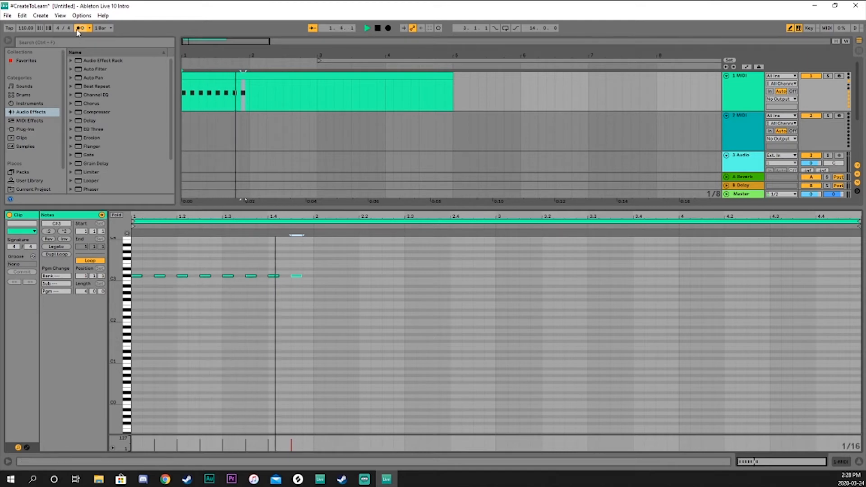
pyautogui.press('space')
pyautogui.press('space')
pyautogui.press('space')
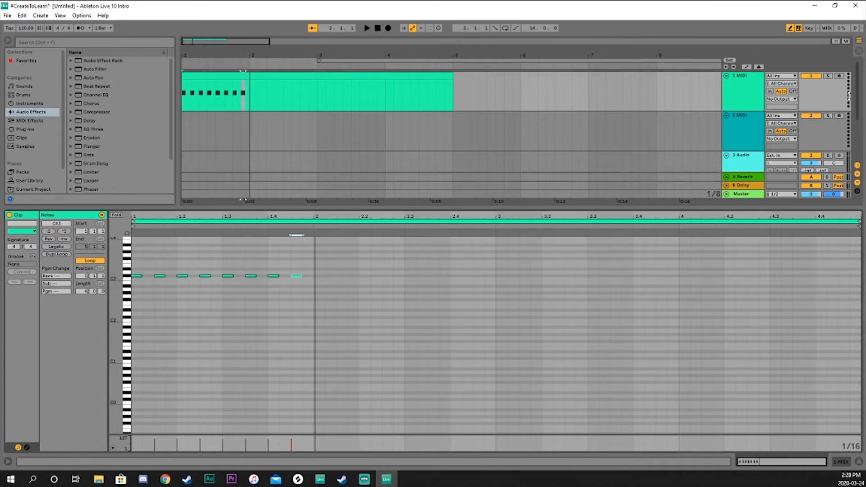
pyautogui.press('space')
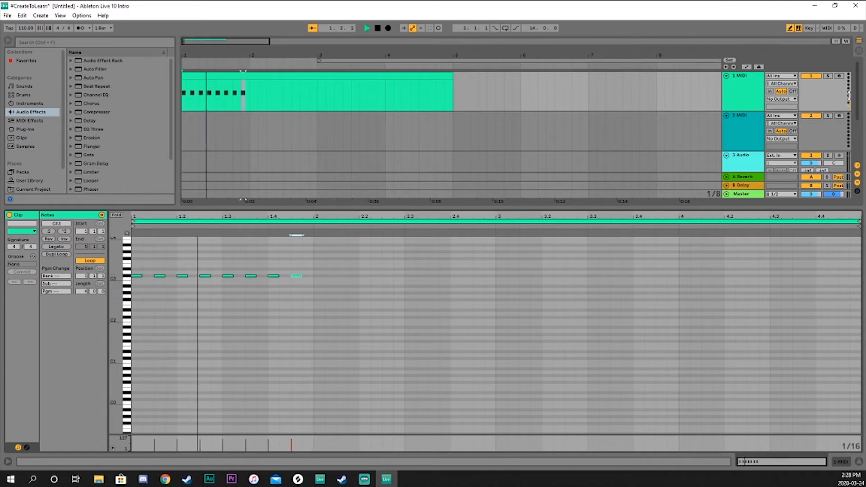
pyautogui.press('space')
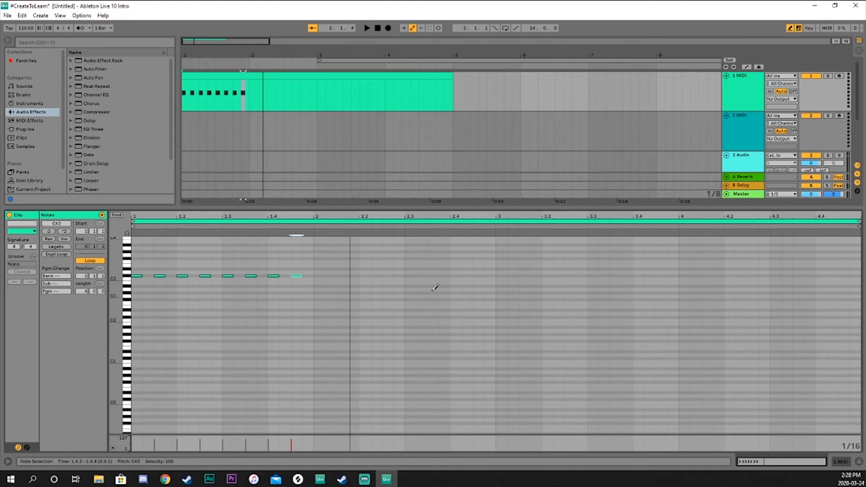
pyautogui.press('space')
pyautogui.press('space')
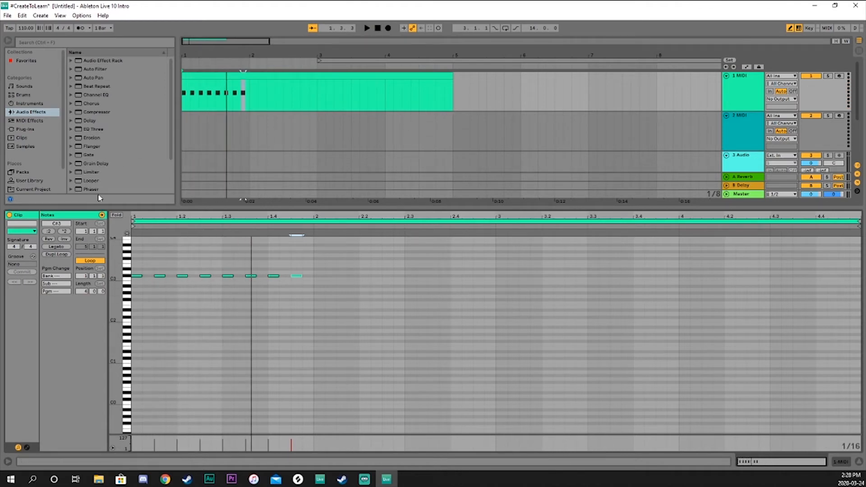
# Step: Shrink the note editor and list the Piano & Keys presets in the Sounds category of the browser
pyautogui.moveTo(255, 207); pyautogui.dragTo(244, 351)
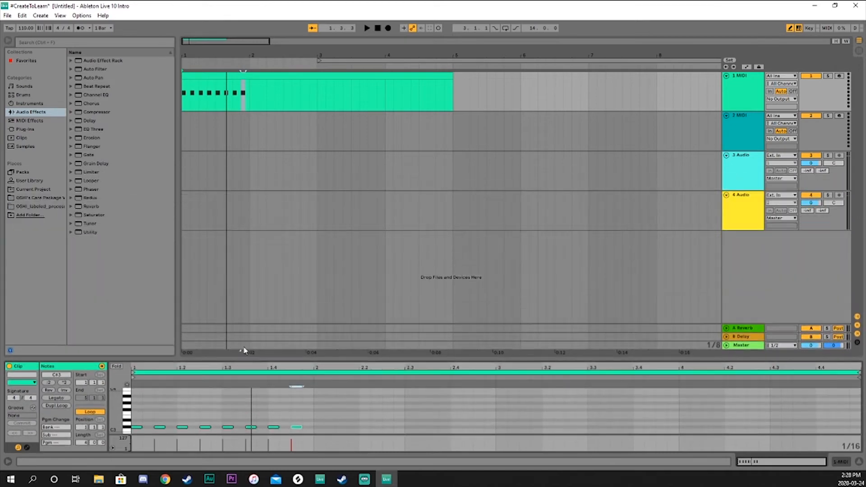
pyautogui.click(29, 105)
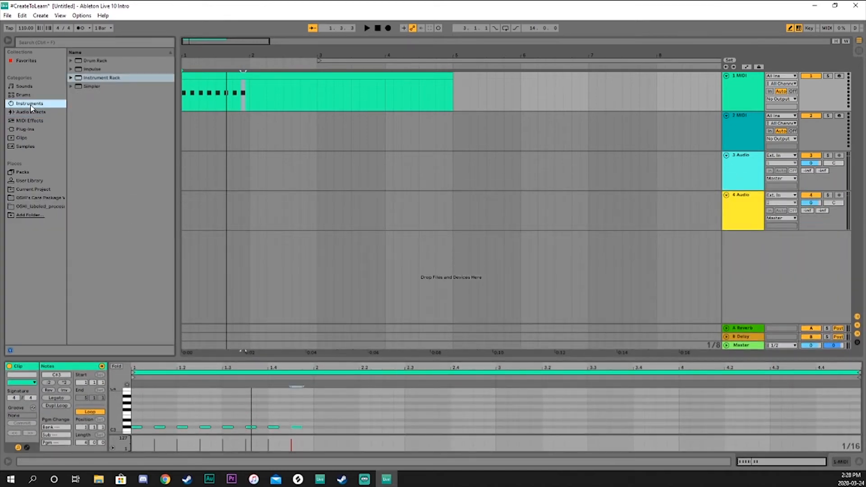
pyautogui.click(31, 95)
pyautogui.click(34, 87)
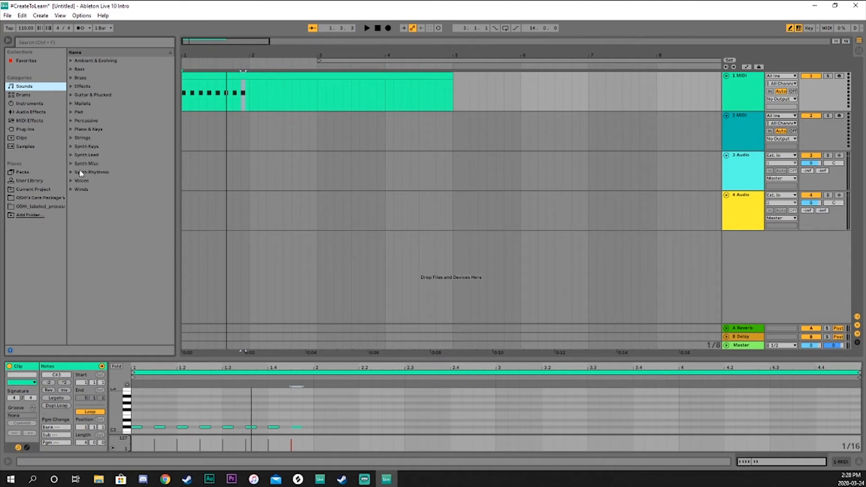
pyautogui.click(71, 129)
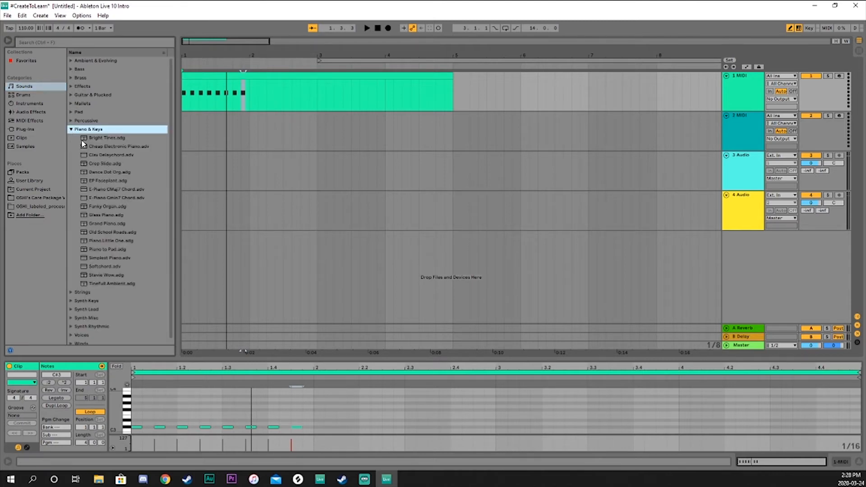
# Step: Preview the Piano & Keys presets from Bright Tines through Simplest Piano to compare their sounds
pyautogui.click(84, 138)
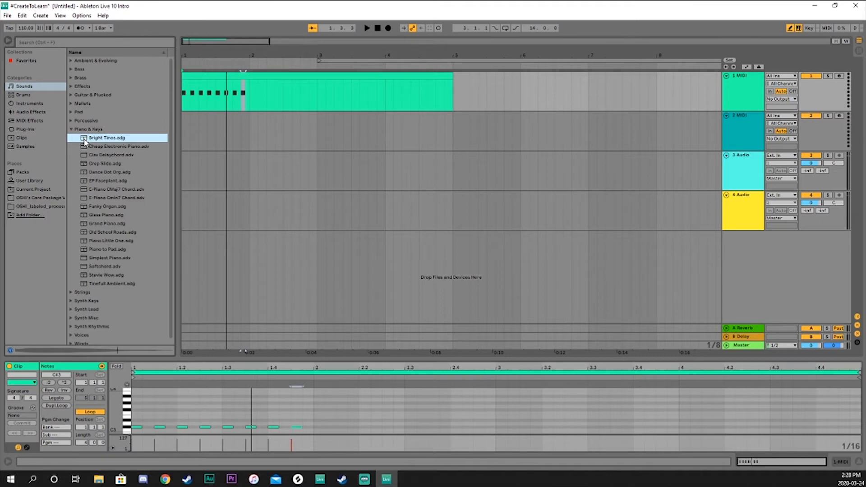
pyautogui.click(85, 148)
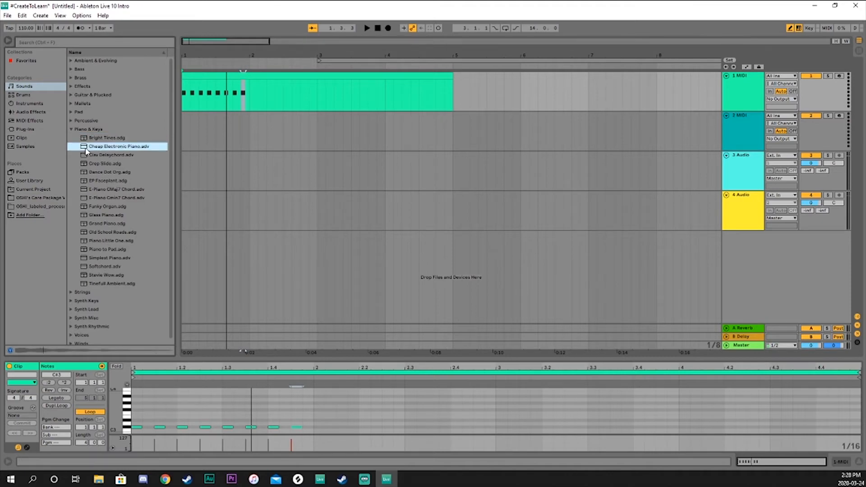
pyautogui.click(85, 158)
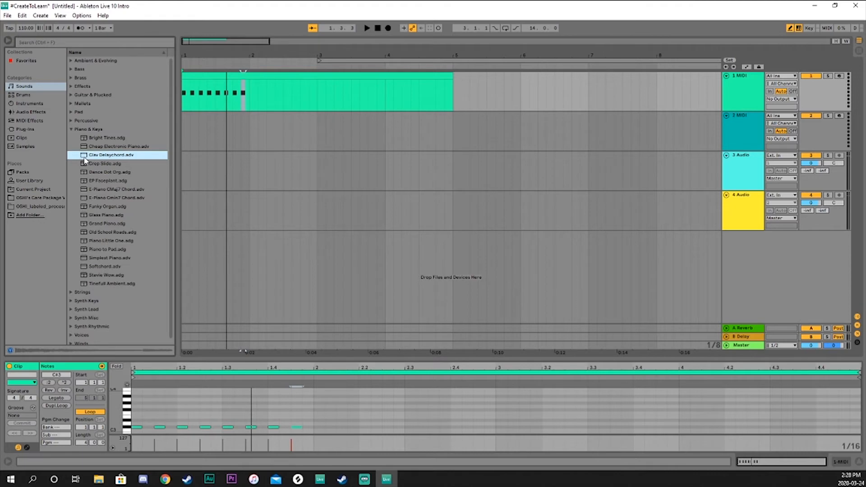
pyautogui.click(86, 164)
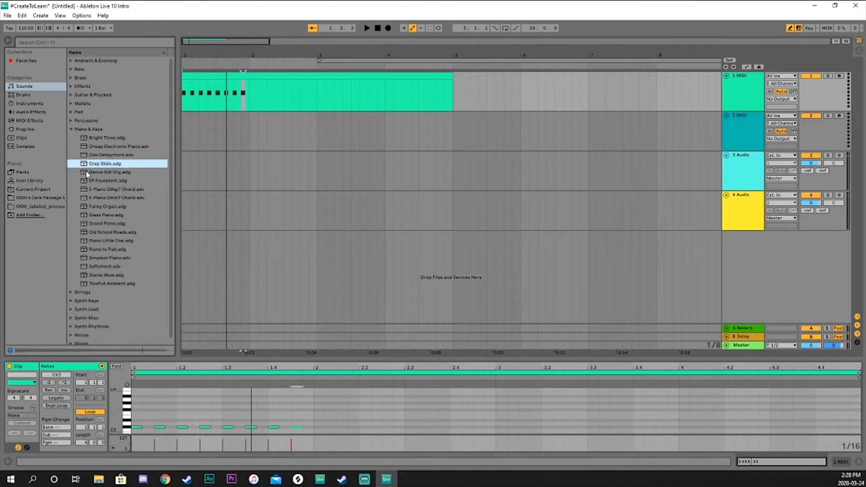
pyautogui.click(88, 174)
pyautogui.click(89, 190)
pyautogui.click(88, 207)
pyautogui.click(88, 216)
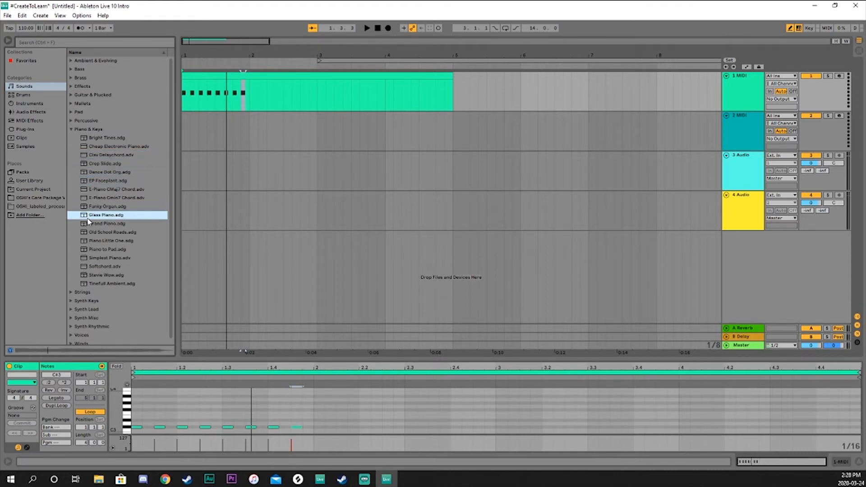
pyautogui.click(88, 224)
pyautogui.click(88, 233)
pyautogui.click(88, 242)
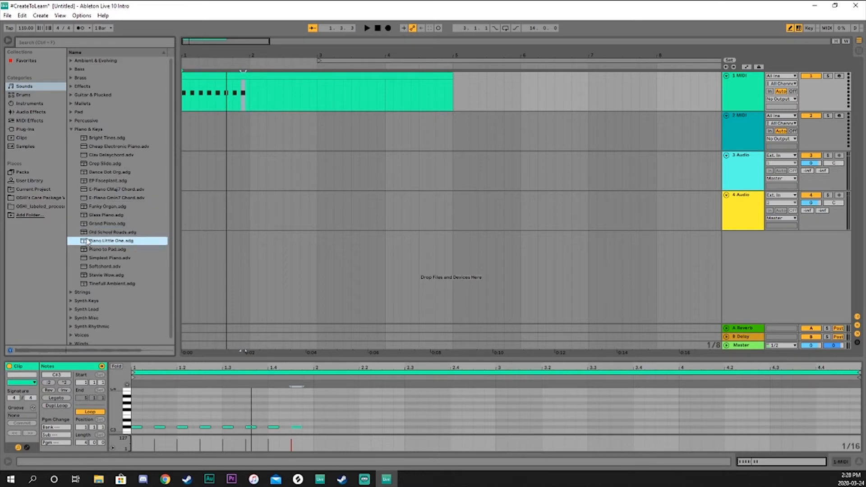
pyautogui.click(90, 249)
pyautogui.click(93, 259)
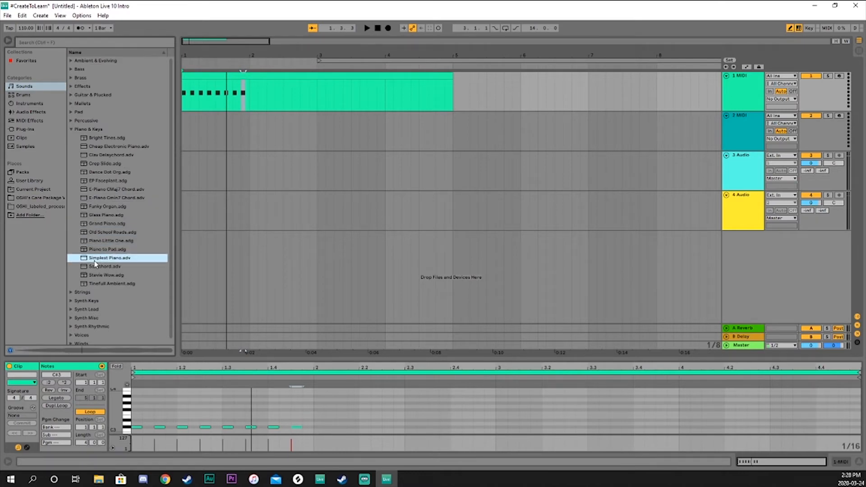
pyautogui.click(95, 241)
pyautogui.click(97, 250)
pyautogui.click(98, 259)
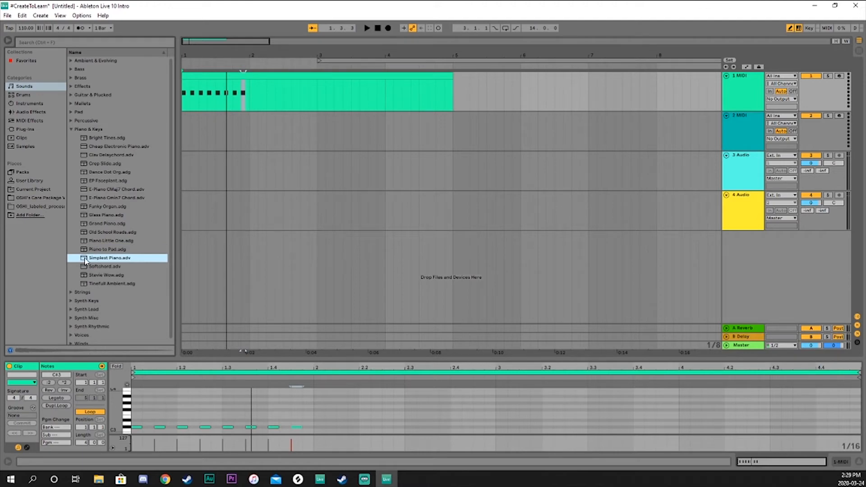
# Step: Load the Simplest Piano preset onto the 1 MIDI track and play the clip from its start
pyautogui.doubleClick(86, 261)
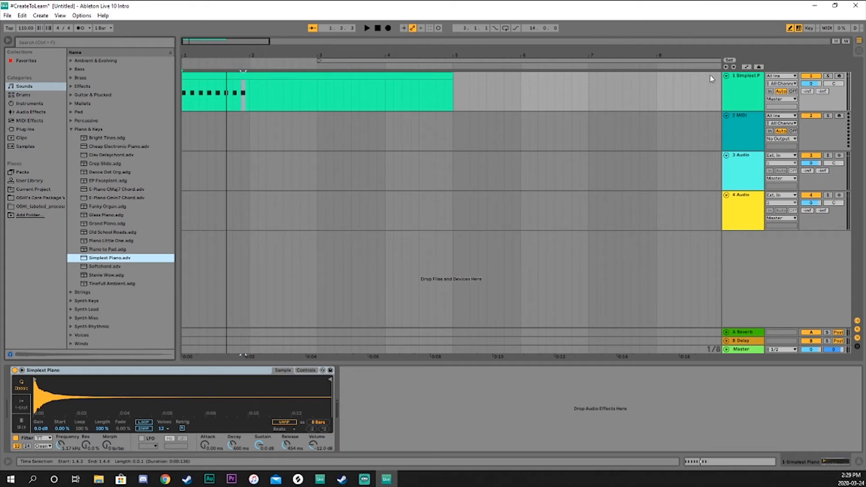
pyautogui.click(182, 65)
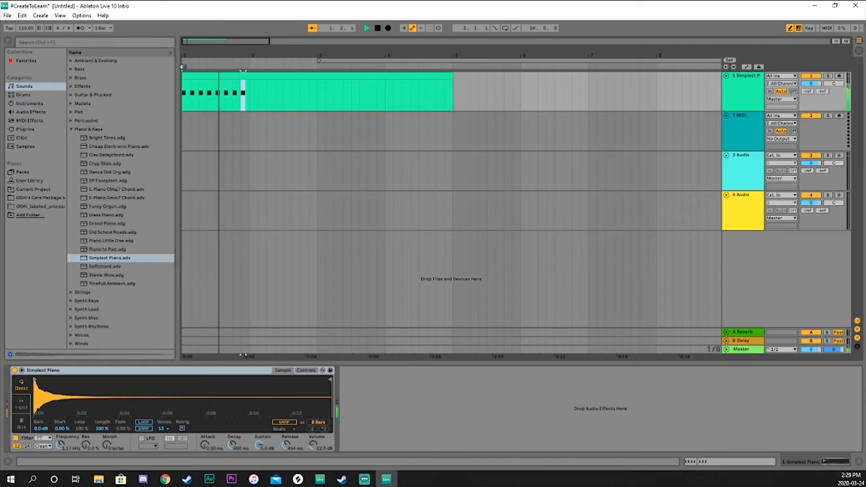
pyautogui.press('space')
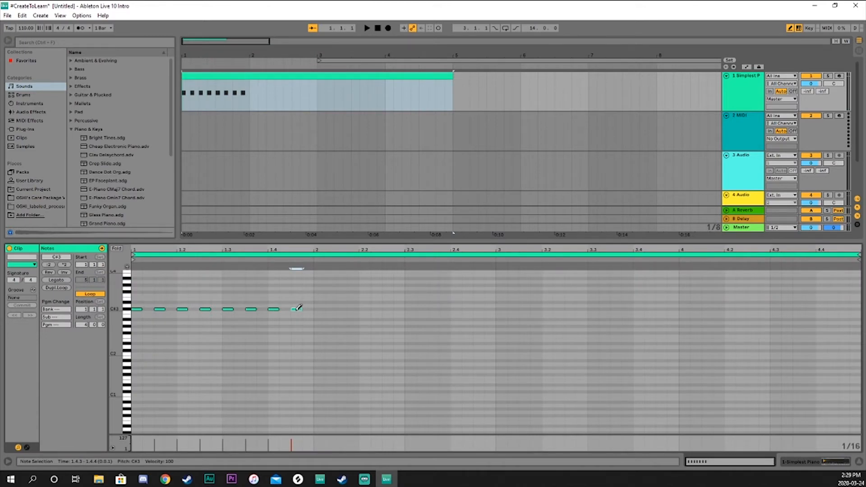
# Step: Turn off Draw Mode and delete all the C#3 notes from the piano clip
pyautogui.press('b')
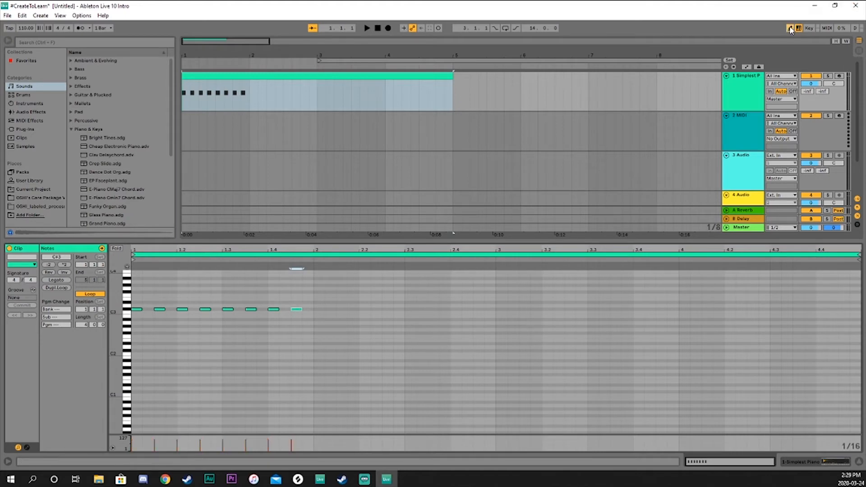
pyautogui.moveTo(320, 315); pyautogui.dragTo(118, 310)
pyautogui.press('Delete')
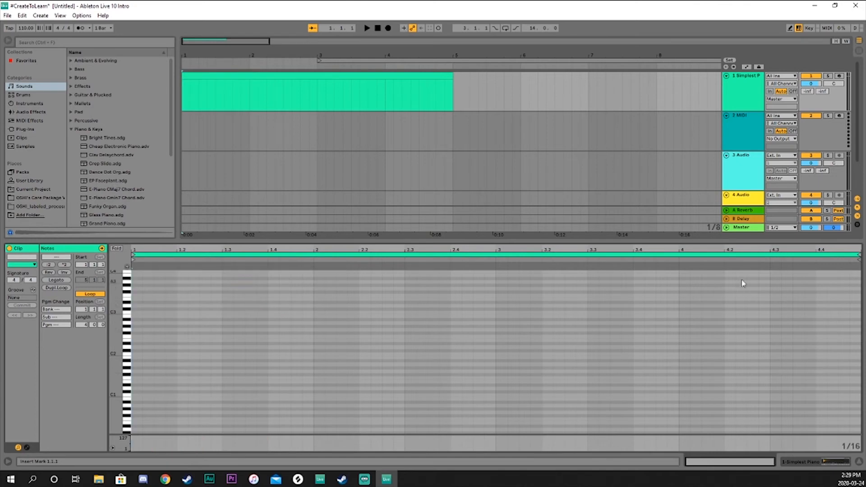
# Step: In Draw Mode, add sixteenth notes C3, D#3, C3, F3, a stacked D#3 and A#2, and F#3 across bar 1, and play them
pyautogui.click(789, 28)
pyautogui.click(138, 313)
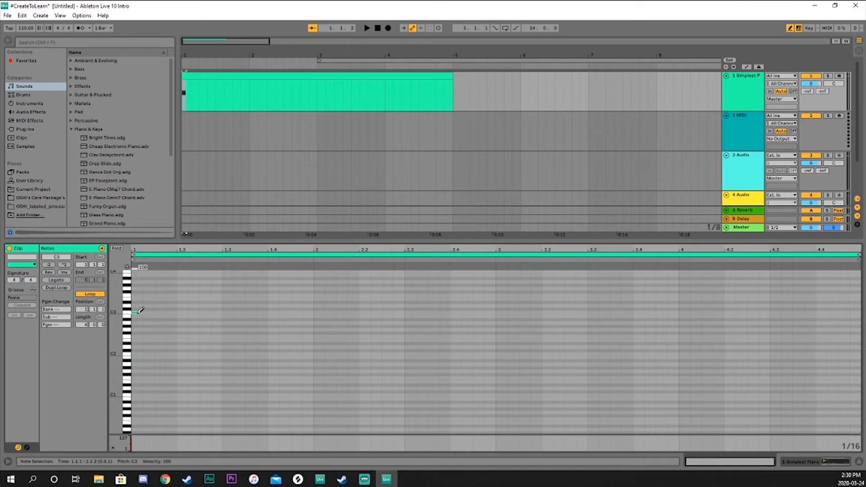
pyautogui.click(160, 302)
pyautogui.click(182, 312)
pyautogui.click(215, 295)
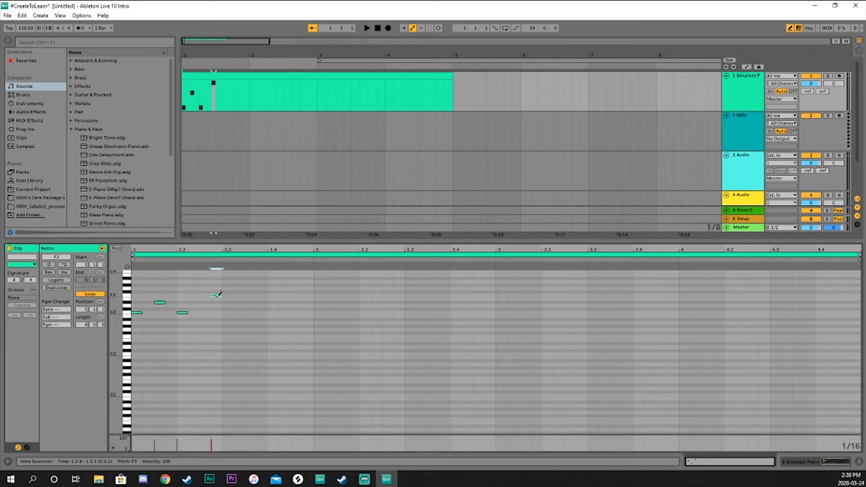
pyautogui.click(262, 302)
pyautogui.click(263, 319)
pyautogui.click(308, 292)
pyautogui.press('space')
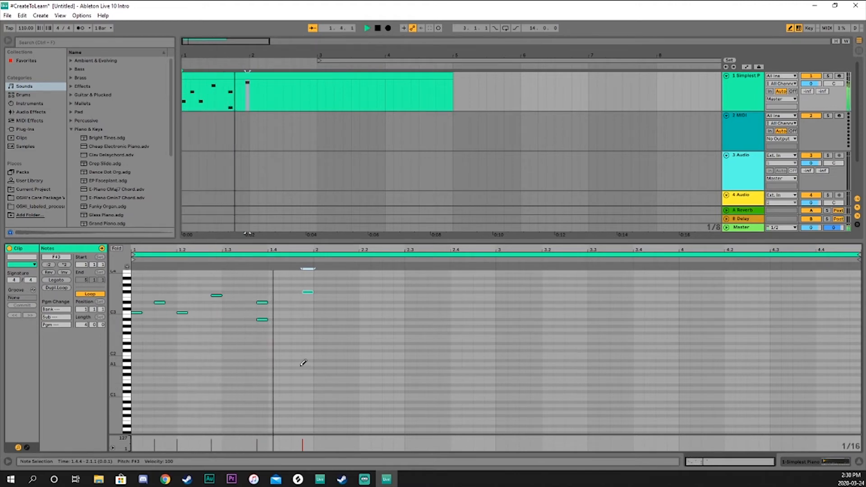
pyautogui.press('space')
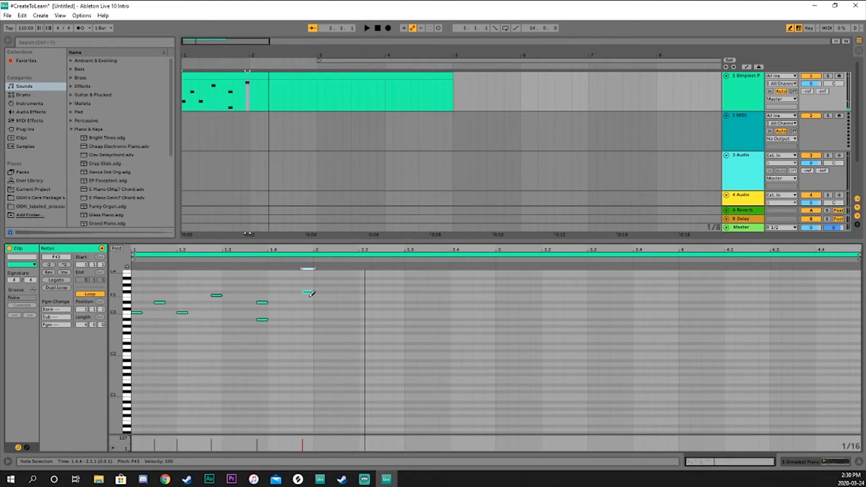
# Step: Turn off Draw Mode and delete the A#2 note below the second D#3
pyautogui.press('b')
pyautogui.click(264, 320)
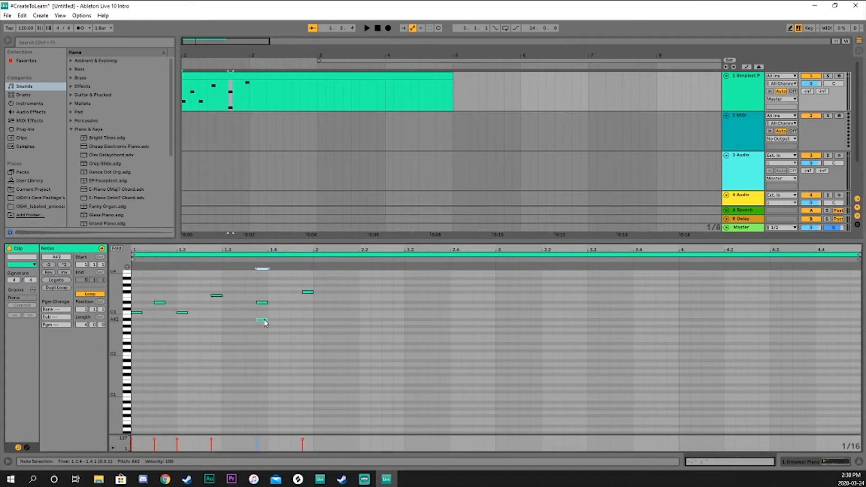
pyautogui.press('Delete')
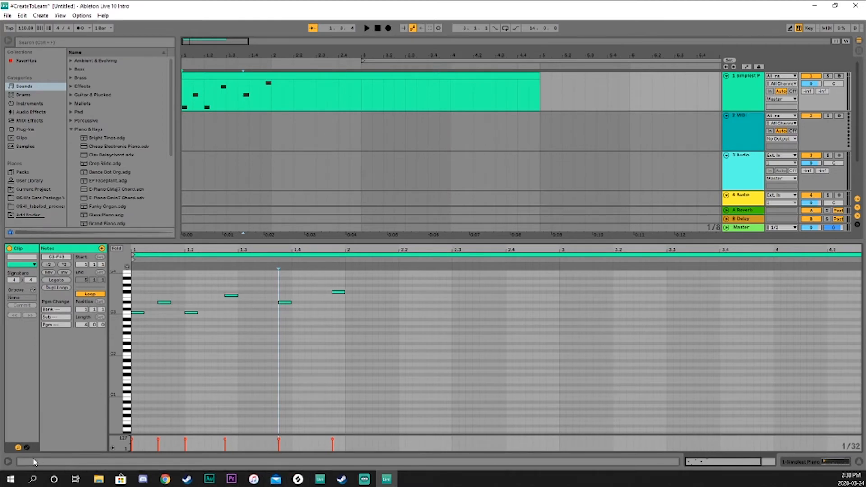
# Step: Set the note editor's fixed grid to 1/16, stretch the F3 note by one sixteenth and shorten it back
pyautogui.moveTo(694, 462); pyautogui.dragTo(694, 481)
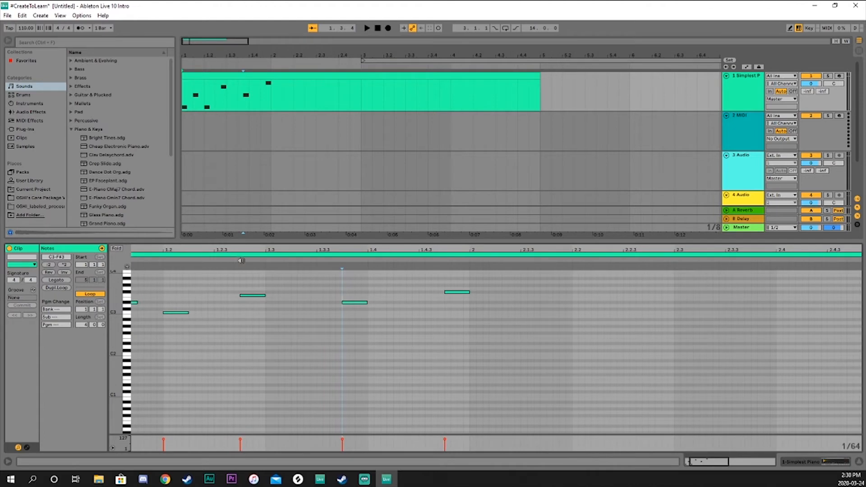
pyautogui.moveTo(265, 298)
pyautogui.mouseDown()
pyautogui.moveTo(336, 297)
pyautogui.moveTo(266, 297)
pyautogui.mouseUp()
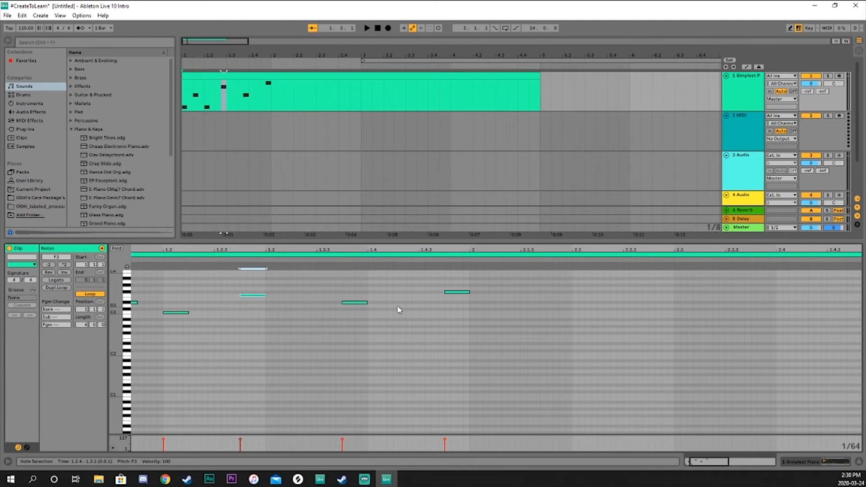
pyautogui.rightClick(307, 327)
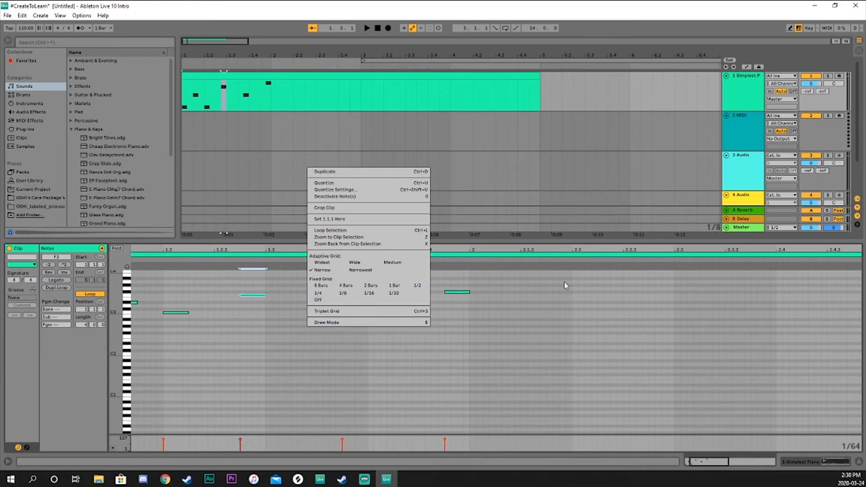
pyautogui.click(394, 293)
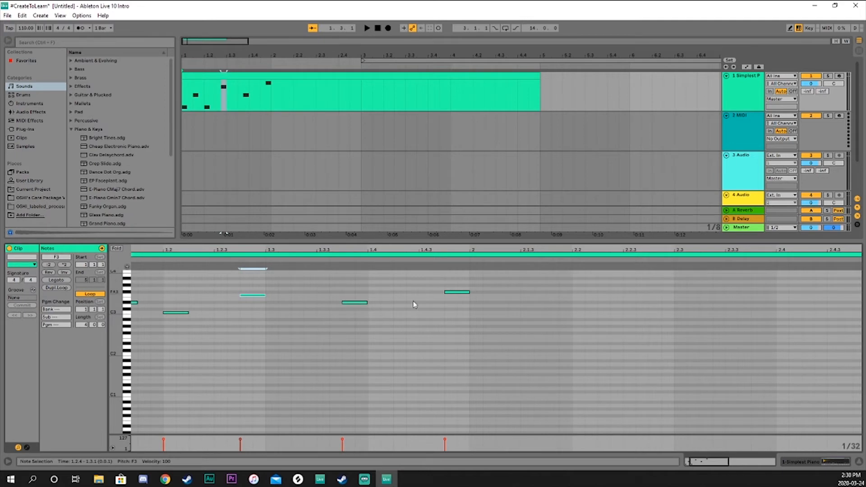
pyautogui.rightClick(295, 350)
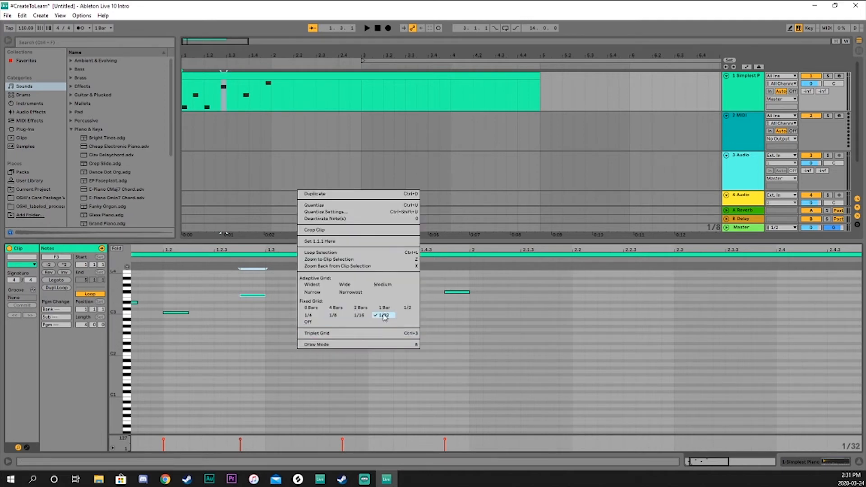
pyautogui.click(359, 315)
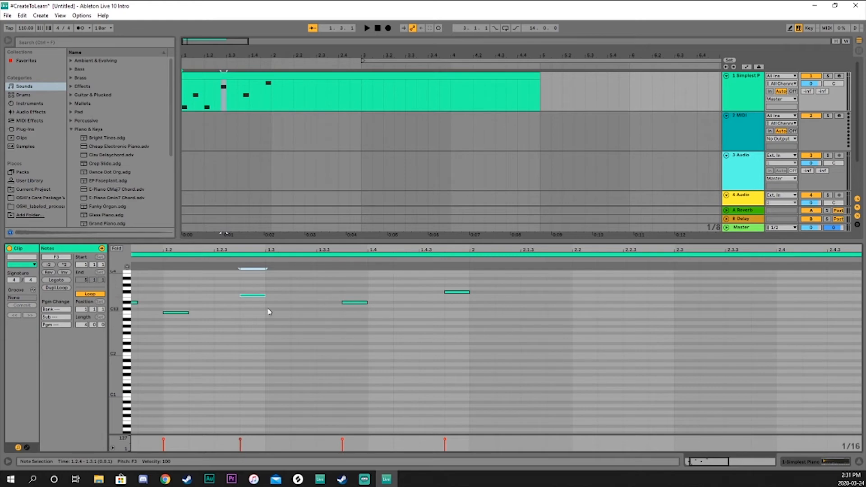
pyautogui.moveTo(265, 296); pyautogui.dragTo(290, 296)
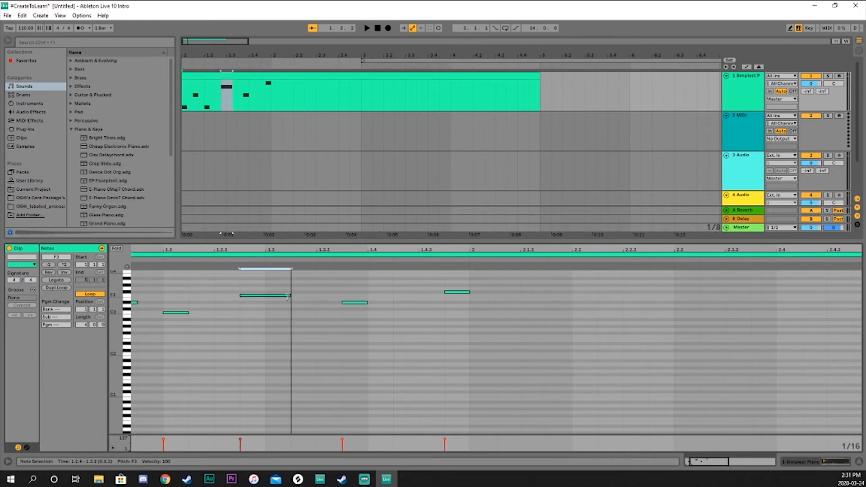
pyautogui.moveTo(280, 297); pyautogui.dragTo(269, 297)
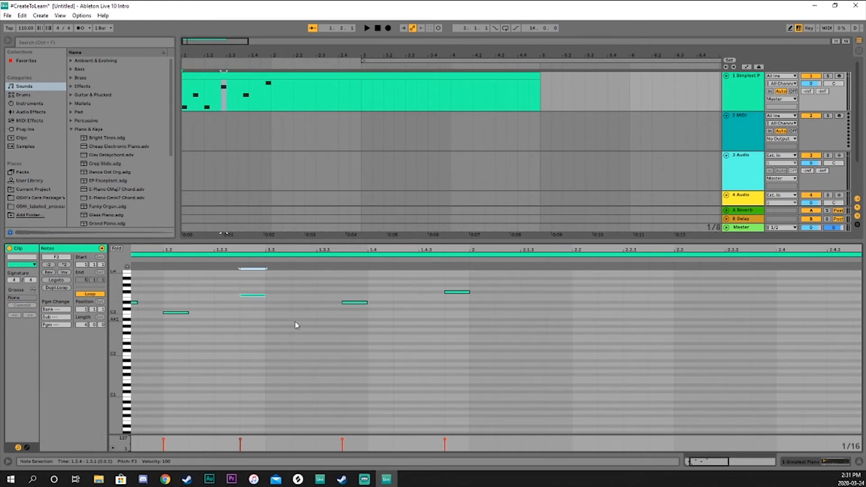
# Step: Set the note editor's fixed grid to 1/8 and try resizing the end of the F3 note
pyautogui.rightClick(295, 324)
pyautogui.click(326, 289)
pyautogui.moveTo(266, 297)
pyautogui.mouseDown()
pyautogui.moveTo(316, 297)
pyautogui.moveTo(265, 297)
pyautogui.mouseUp()
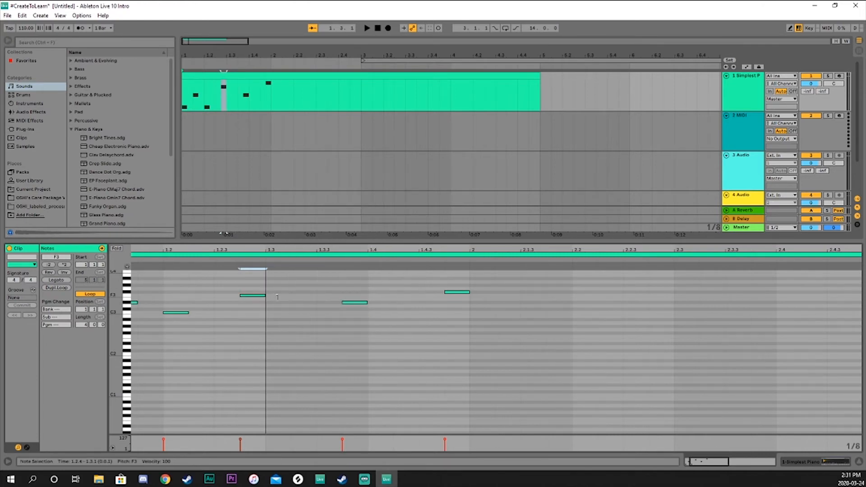
# Step: Try the fixed grid sizes 1/4, 1/8, 1/16 and 1/32 in the note editor, turning on Draw Mode along the way
pyautogui.scroll(3, 287, 319)
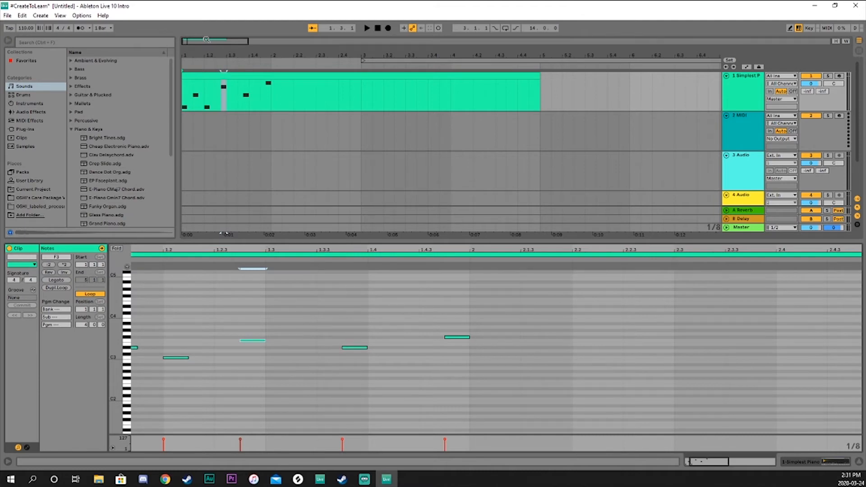
pyautogui.moveTo(205, 44); pyautogui.dragTo(218, 45)
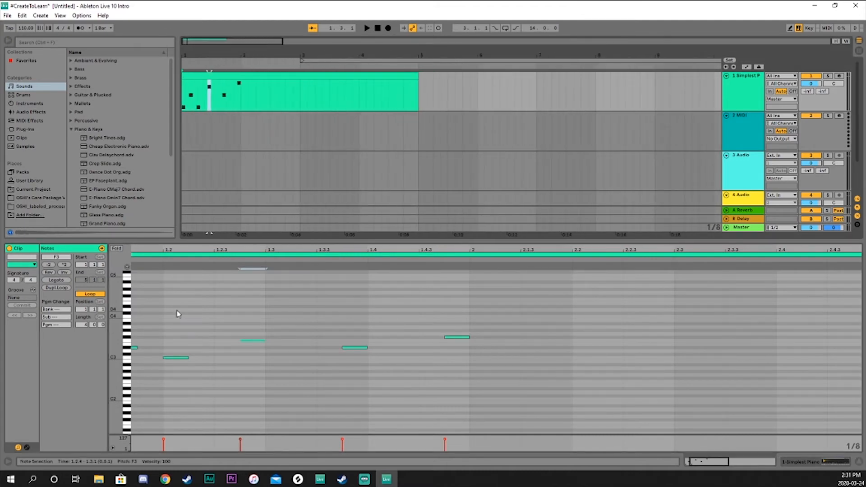
pyautogui.rightClick(266, 365)
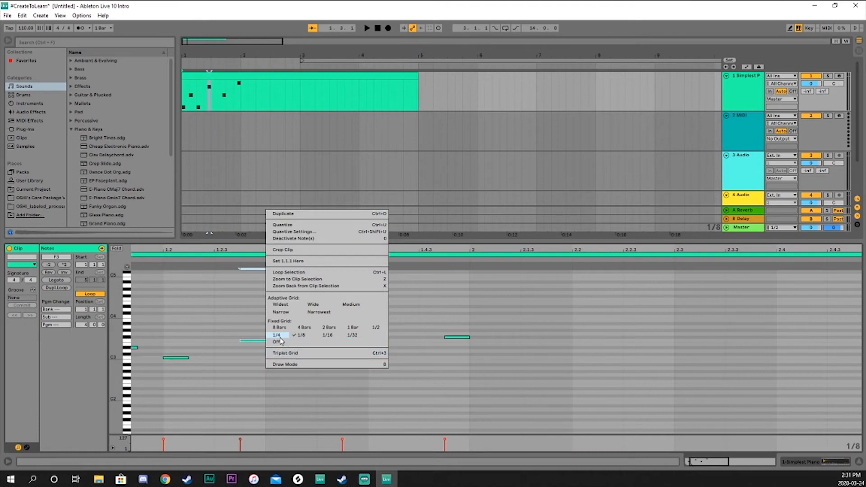
pyautogui.click(279, 337)
pyautogui.rightClick(280, 359)
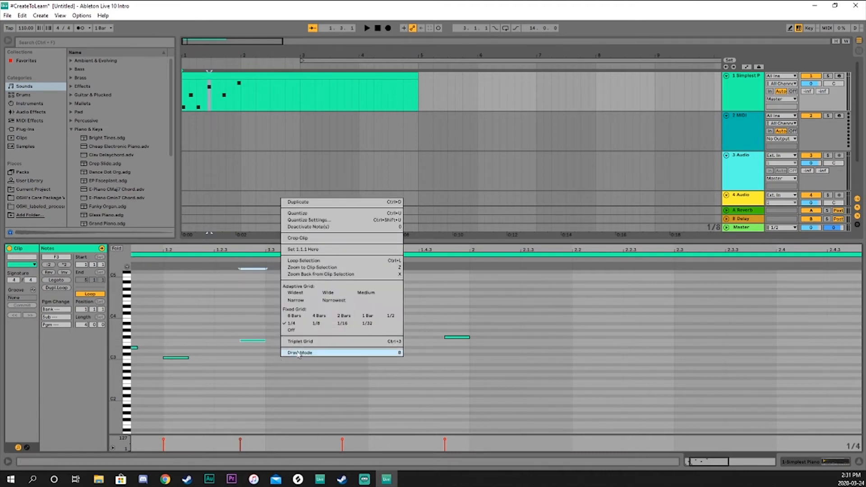
pyautogui.click(317, 325)
pyautogui.rightClick(306, 333)
pyautogui.click(367, 300)
pyautogui.rightClick(308, 344)
pyautogui.click(318, 340)
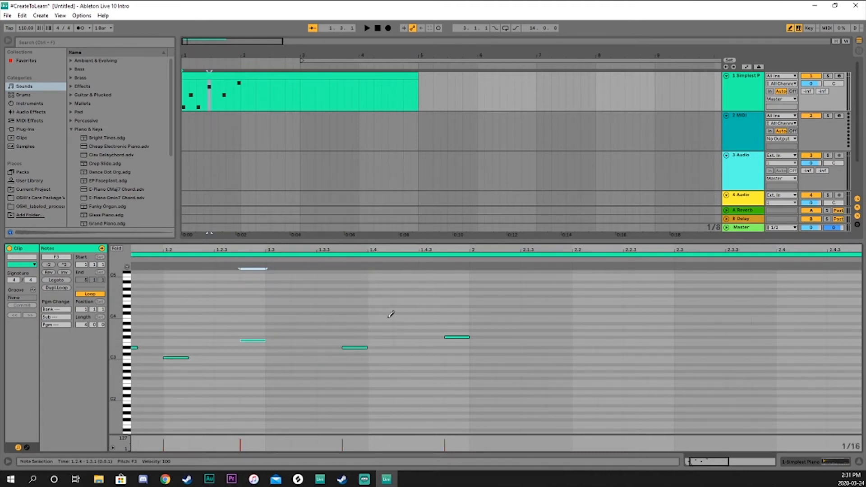
pyautogui.rightClick(391, 313)
pyautogui.click(476, 278)
pyautogui.rightClick(281, 292)
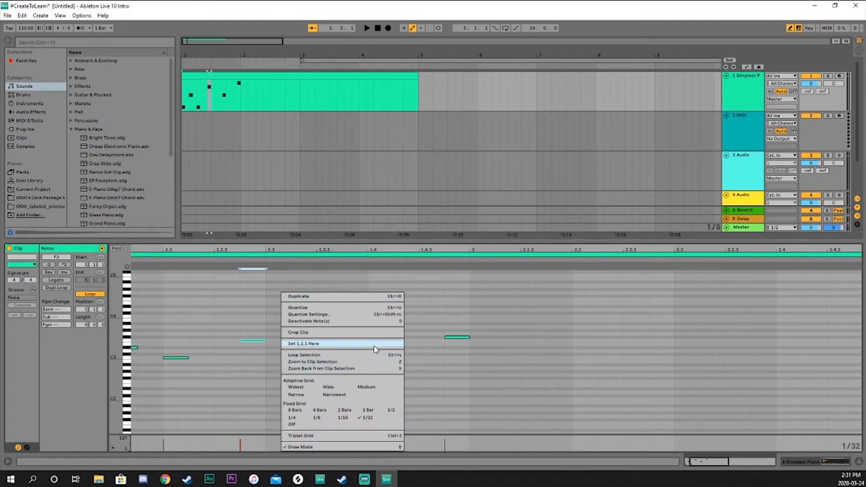
pyautogui.click(242, 359)
# Step: Set the note editor's fixed grid to 1/8 and play the melody
pyautogui.moveTo(706, 462); pyautogui.dragTo(702, 462)
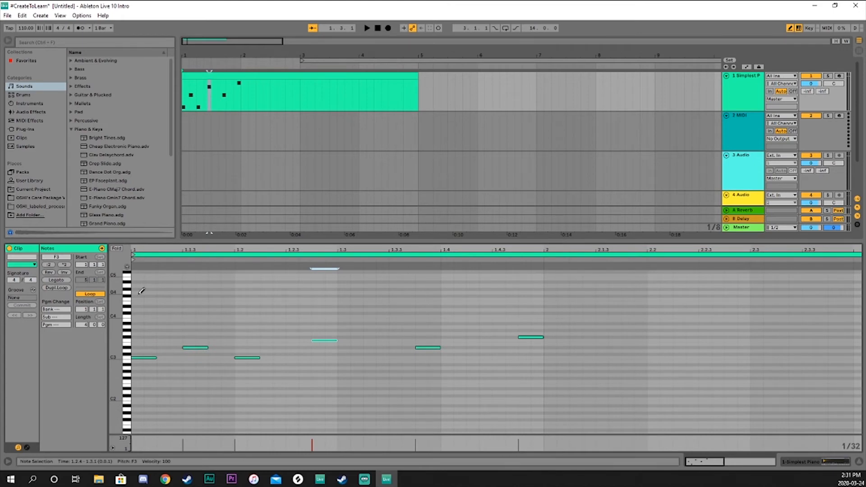
pyautogui.rightClick(242, 303)
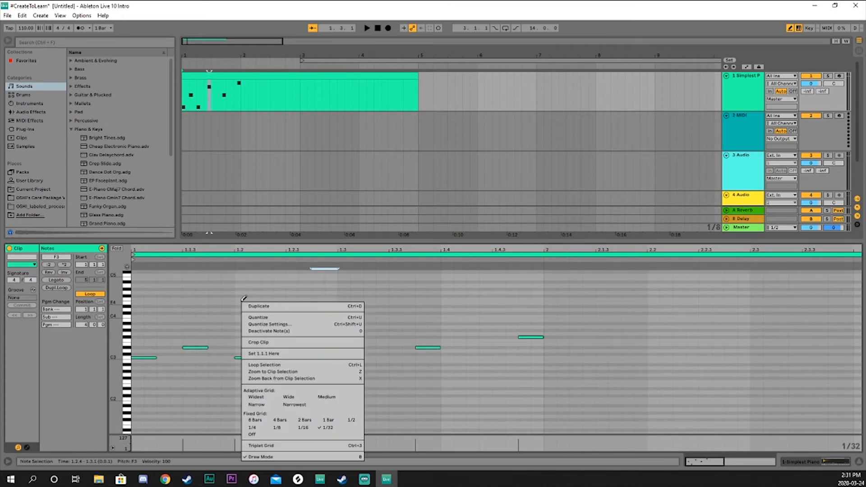
pyautogui.click(277, 428)
pyautogui.press('space')
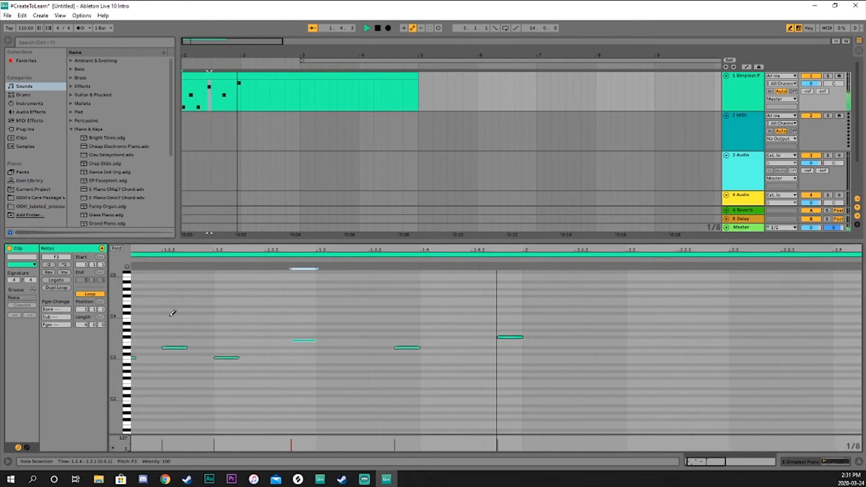
pyautogui.press('space')
pyautogui.click(209, 54)
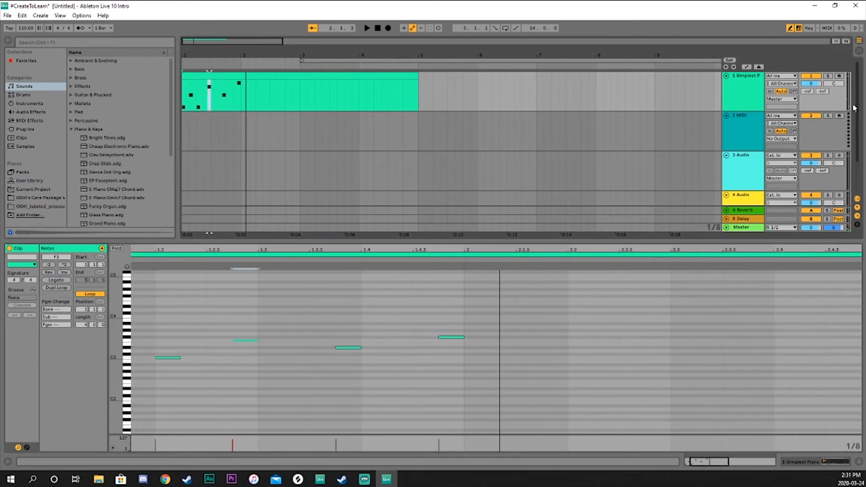
# Step: Turn off Draw Mode, stretch the C3 note at 1.2 to an eighth note and play the melody
pyautogui.press('b')
pyautogui.moveTo(181, 358); pyautogui.dragTo(207, 366)
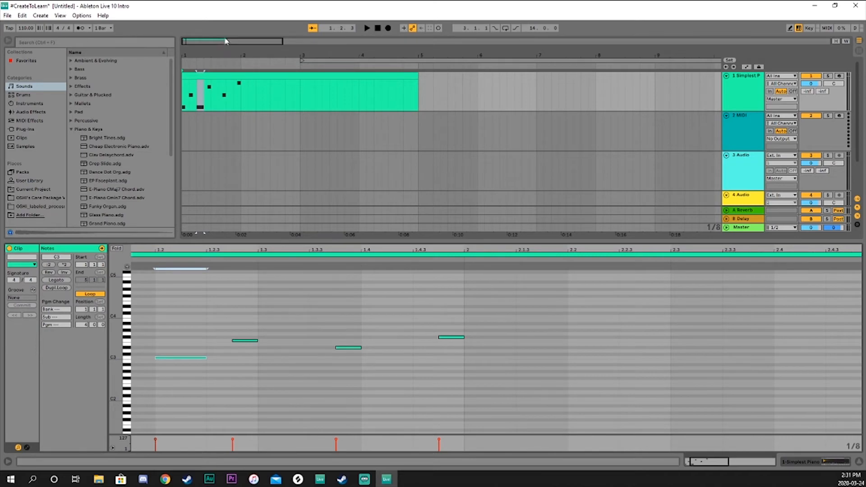
pyautogui.press('space')
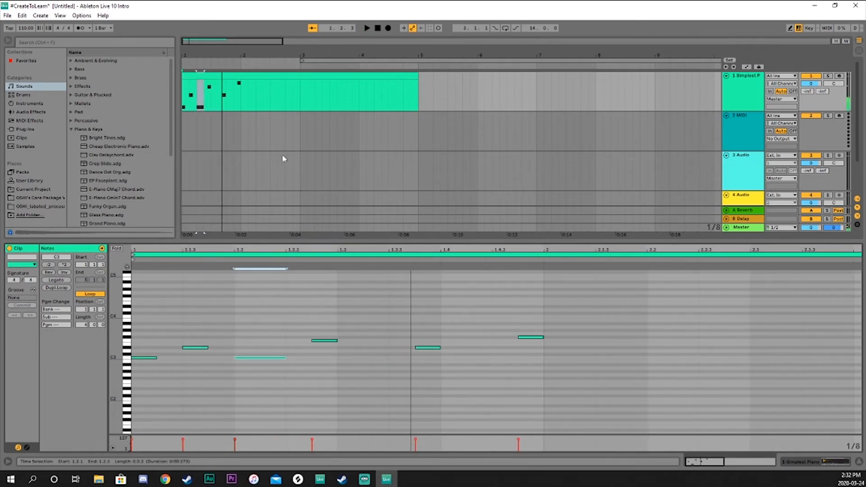
pyautogui.press('space')
# Step: Stretch the C3 note at 1.2 to end at 1.3 and play the melody
pyautogui.moveTo(287, 358); pyautogui.dragTo(338, 357)
pyautogui.press('space')
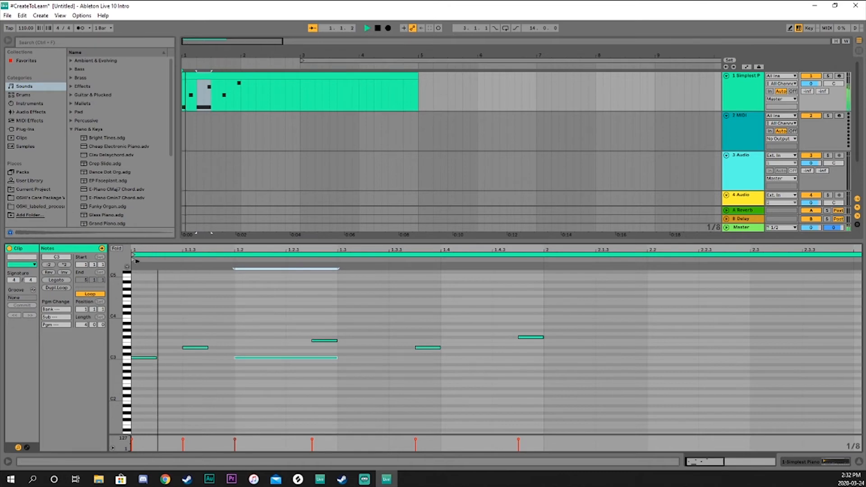
pyautogui.press('space')
# Step: Stretch the second D#3 note to three sixteenths, ending at 1.4.3, and play the melody
pyautogui.click(367, 348)
pyautogui.moveTo(367, 347); pyautogui.dragTo(434, 351)
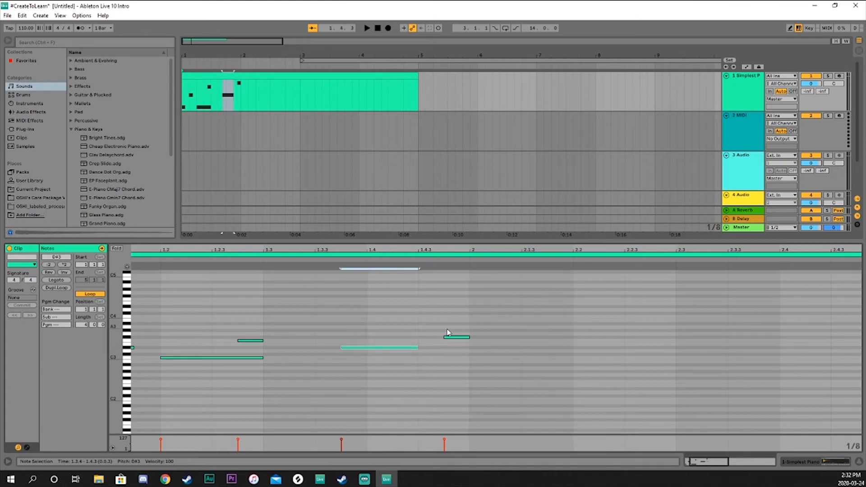
pyautogui.press('space')
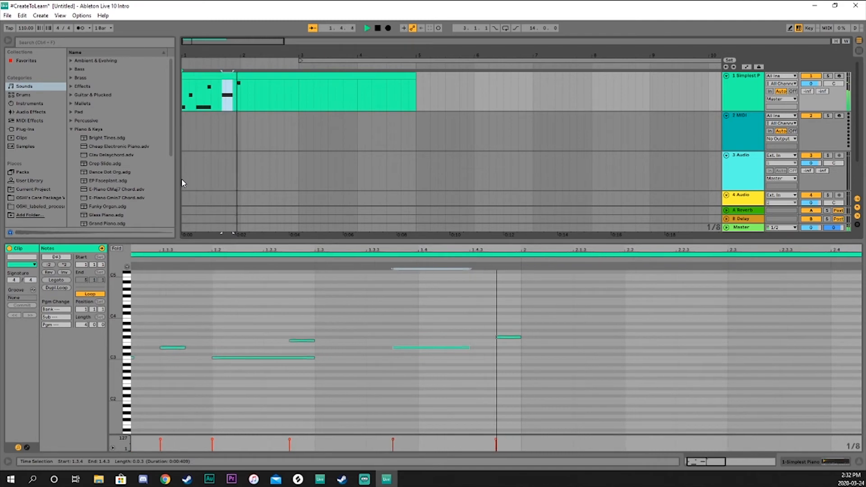
pyautogui.press('space')
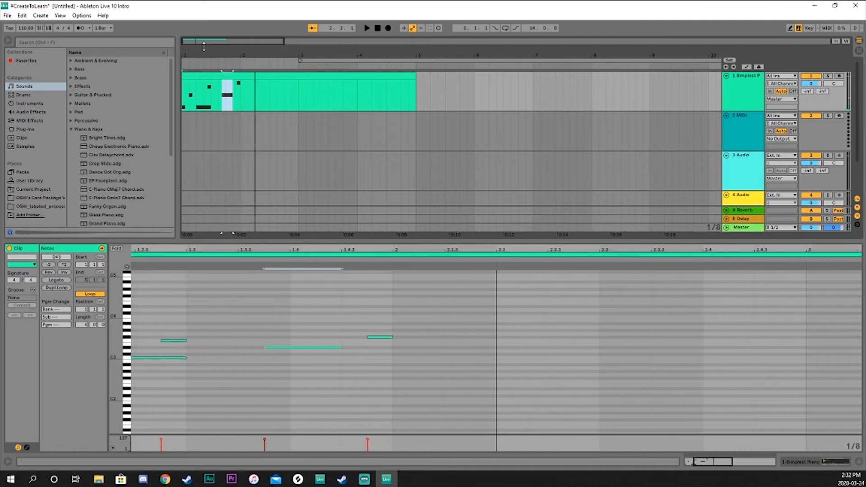
# Step: Shorten the C3 note at 1.2 back to an eighth, then try shortening it further on the 1/8 grid and restore its eighth length
pyautogui.click(184, 133)
pyautogui.click(182, 78)
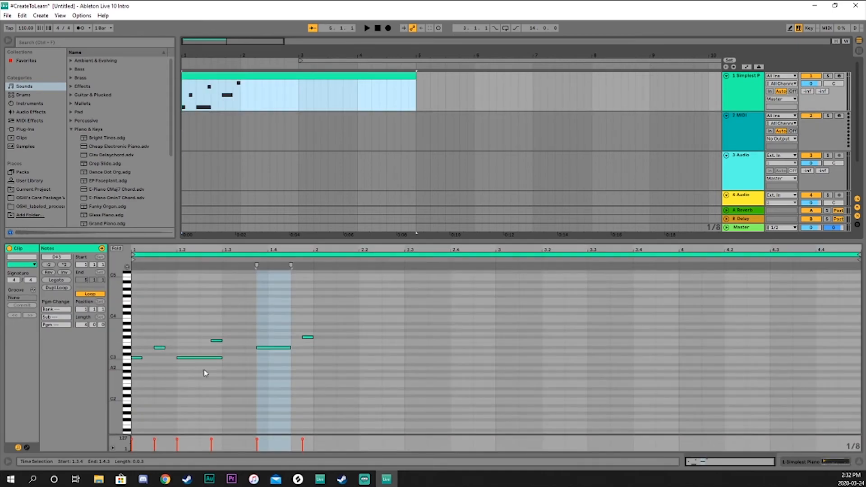
pyautogui.moveTo(221, 358); pyautogui.dragTo(203, 359)
pyautogui.scroll(2, 221, 368)
pyautogui.press('+')
pyautogui.press('+')
pyautogui.press('-')
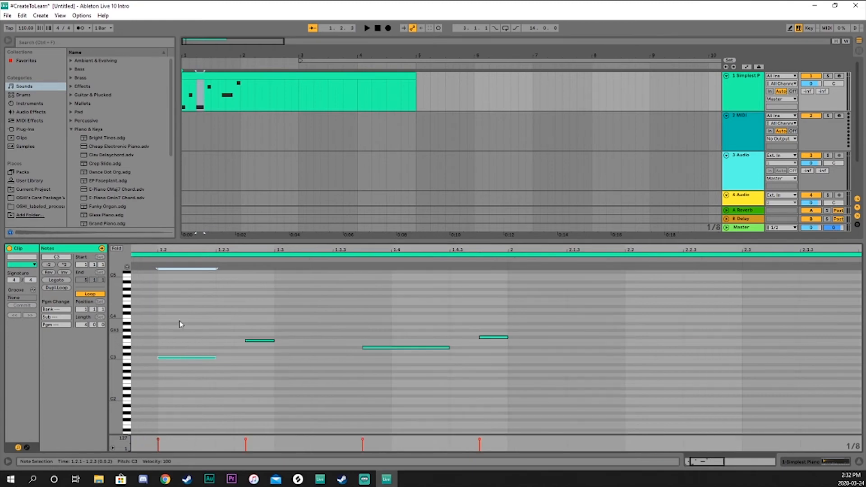
pyautogui.moveTo(216, 357); pyautogui.dragTo(179, 357)
pyautogui.click(185, 360)
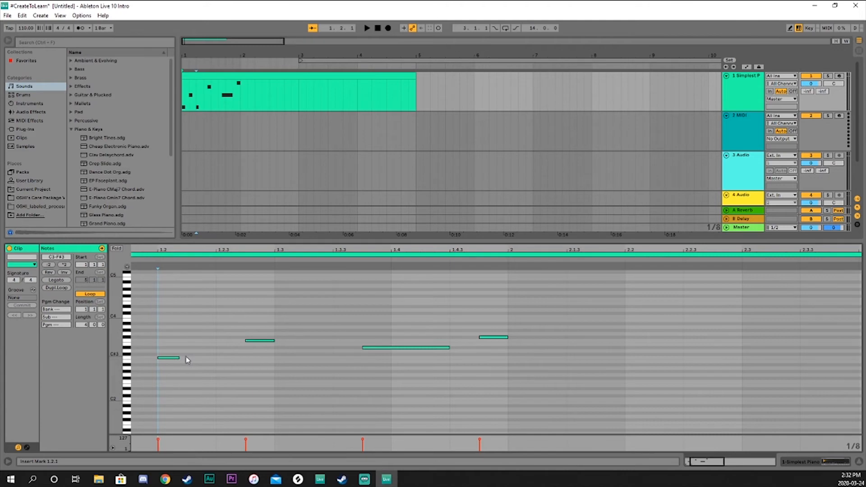
pyautogui.moveTo(179, 357); pyautogui.dragTo(218, 357)
# Step: Set the note editor's fixed grid to 1/16 and shorten the C3 note at 1.2 to one sixteenth
pyautogui.rightClick(195, 312)
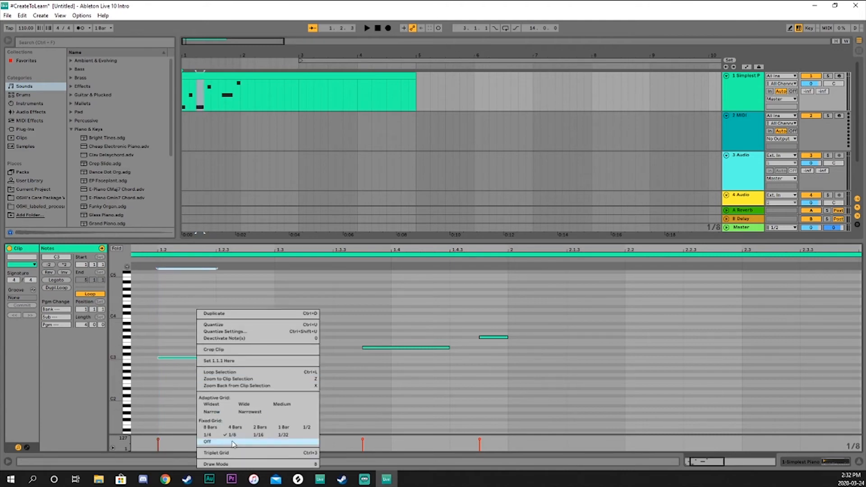
pyautogui.click(258, 435)
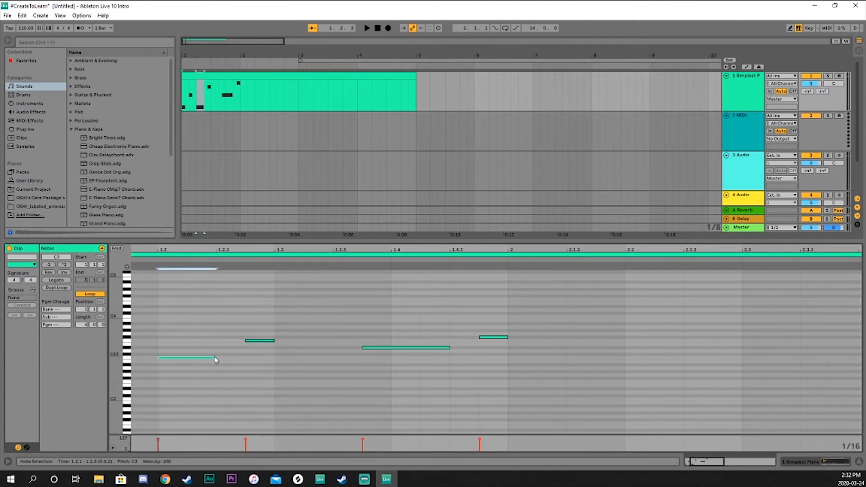
pyautogui.moveTo(216, 358); pyautogui.dragTo(187, 365)
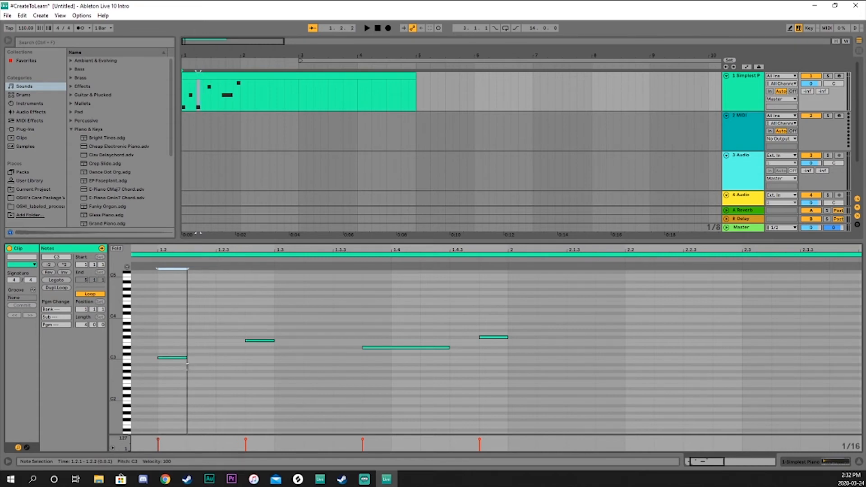
# Step: Set the note editor's fixed grid to 1/32, shorten the C3 note at 1.2 to one thirty-second and play the melody
pyautogui.rightClick(201, 321)
pyautogui.click(278, 289)
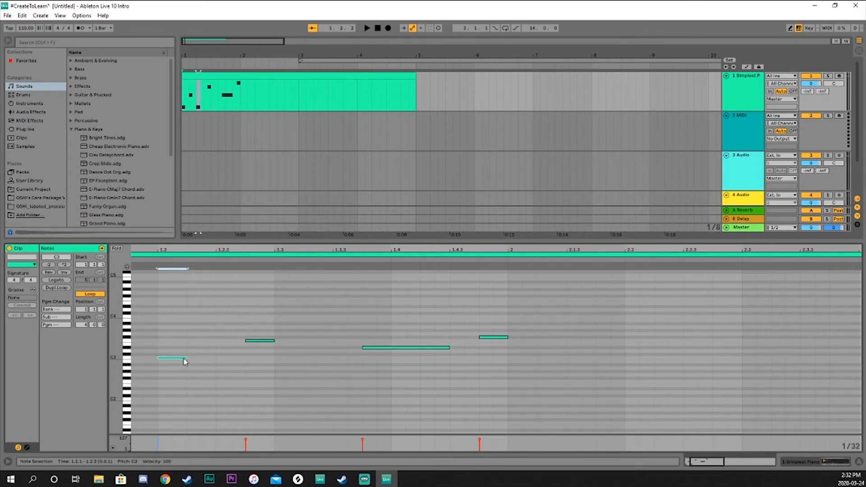
pyautogui.moveTo(186, 358)
pyautogui.mouseDown()
pyautogui.moveTo(162, 359)
pyautogui.moveTo(172, 359)
pyautogui.mouseUp()
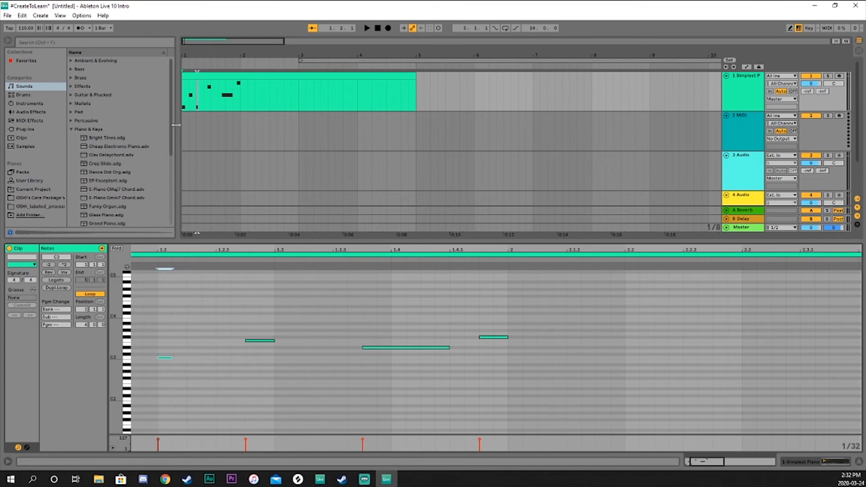
pyautogui.click(220, 44)
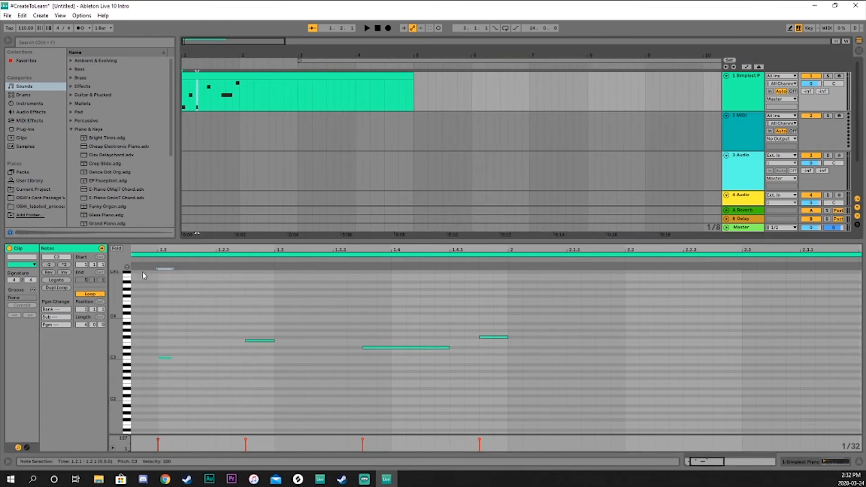
pyautogui.press('space')
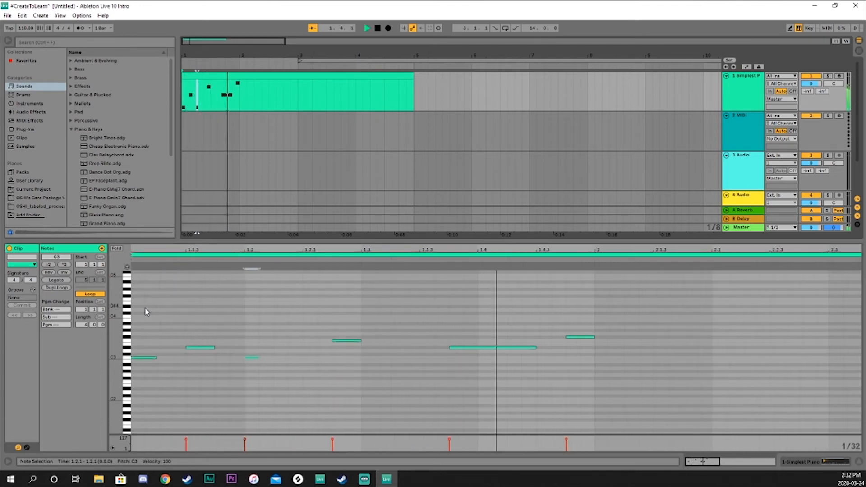
pyautogui.press('space')
# Step: Select the whole melody clip and preview the Brassinski and Dusky Swells Synth Brass sounds from the Brass category
pyautogui.moveTo(412, 77)
pyautogui.mouseDown()
pyautogui.moveTo(263, 81)
pyautogui.moveTo(414, 90)
pyautogui.mouseUp()
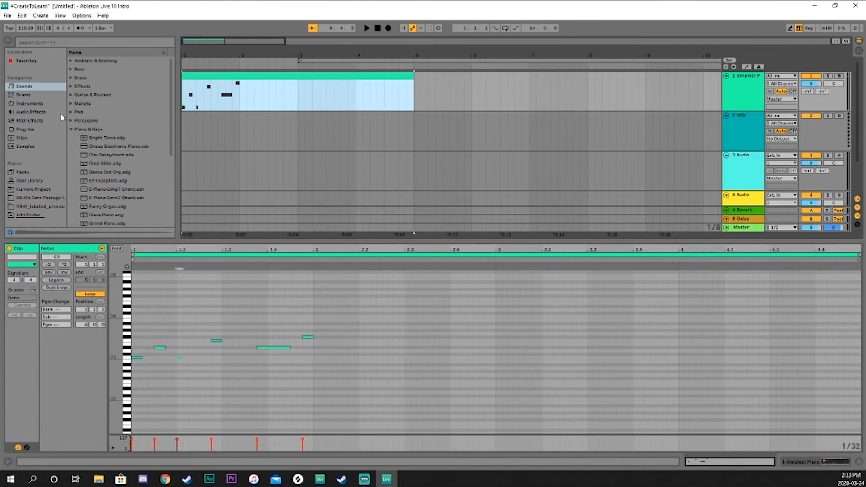
pyautogui.click(71, 129)
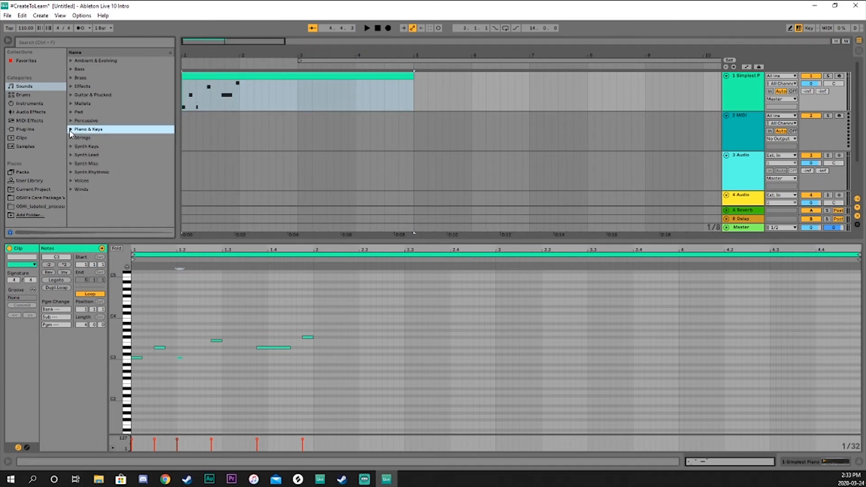
pyautogui.click(71, 79)
pyautogui.click(94, 87)
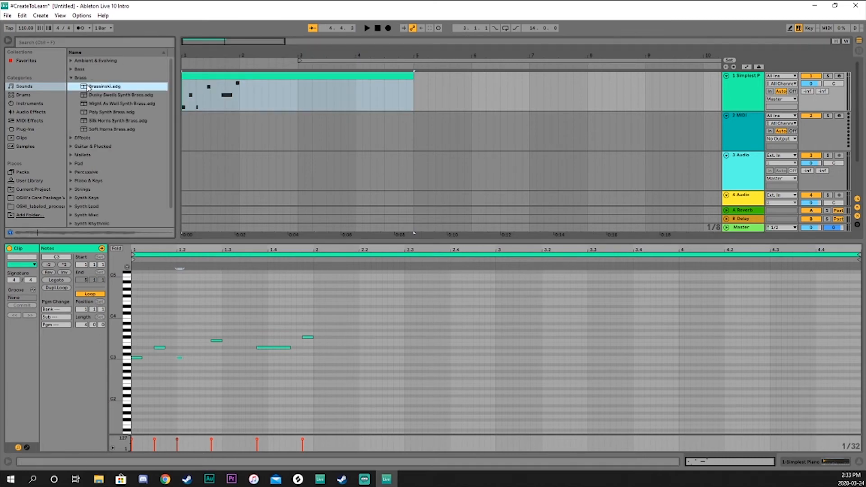
pyautogui.click(89, 96)
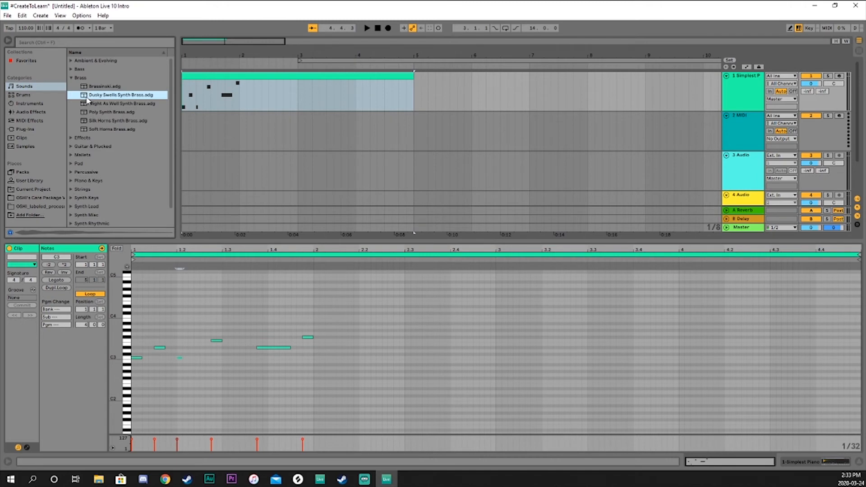
# Step: Load the Dusky Swells Synth Brass sound onto the first MIDI track and play the melody with it
pyautogui.doubleClick(84, 96)
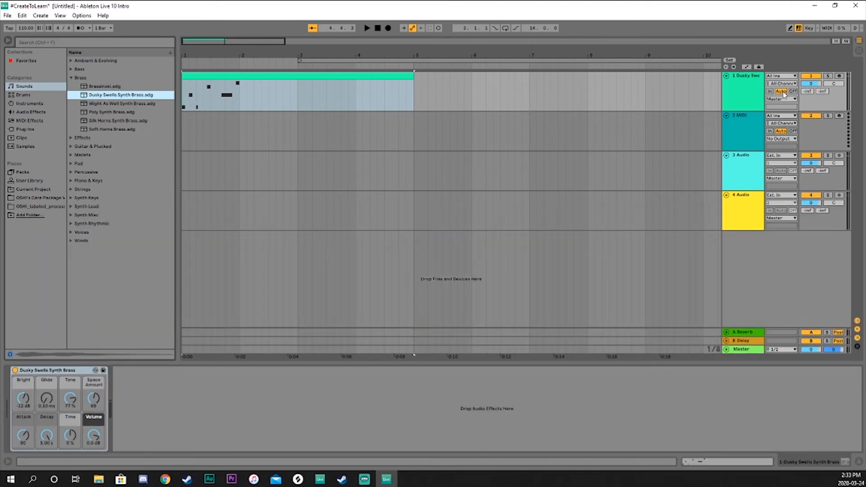
pyautogui.press('space')
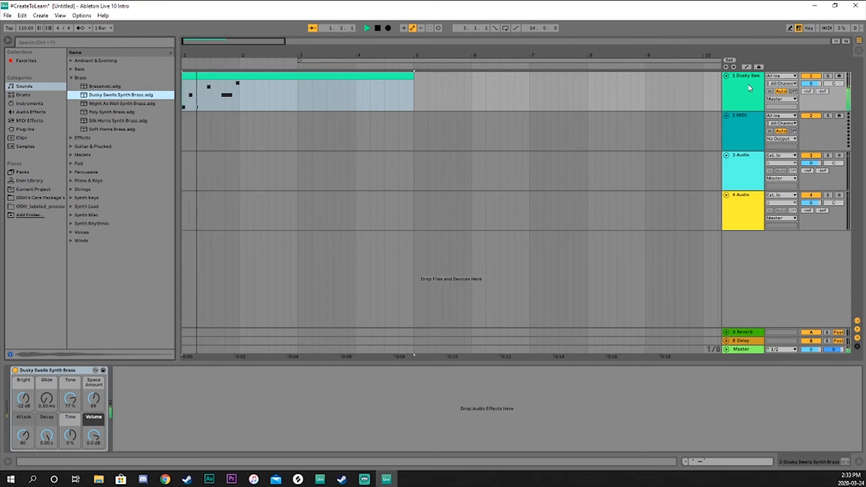
pyautogui.press('space')
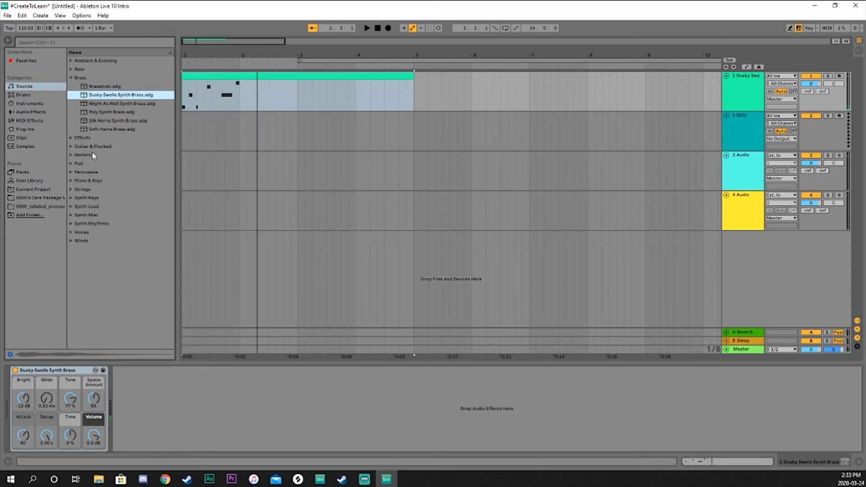
# Step: Replace the first MIDI track's sound with Poly Synth Brass and play the melody
pyautogui.click(99, 112)
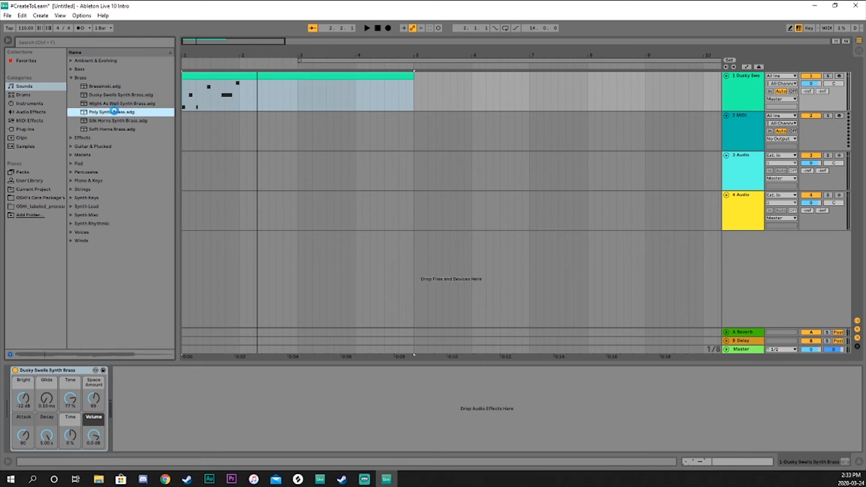
pyautogui.doubleClick(114, 111)
pyautogui.press('space')
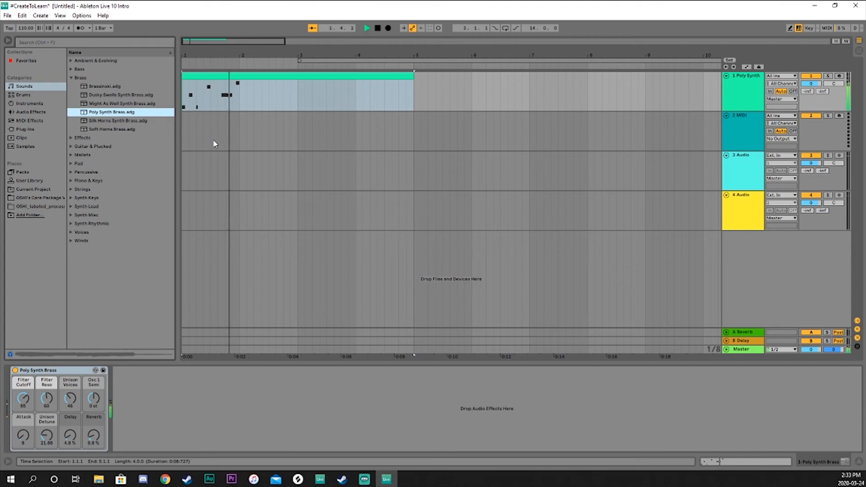
# Step: Stop playback and shorten the melody clip on the Poly Synth Brass track to one bar
pyautogui.press('space')
pyautogui.moveTo(413, 77); pyautogui.dragTo(240, 77)
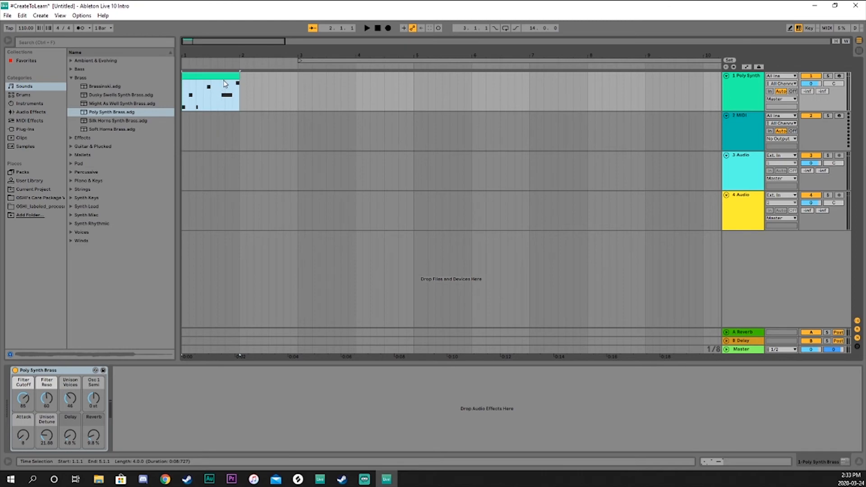
pyautogui.press('Delete')
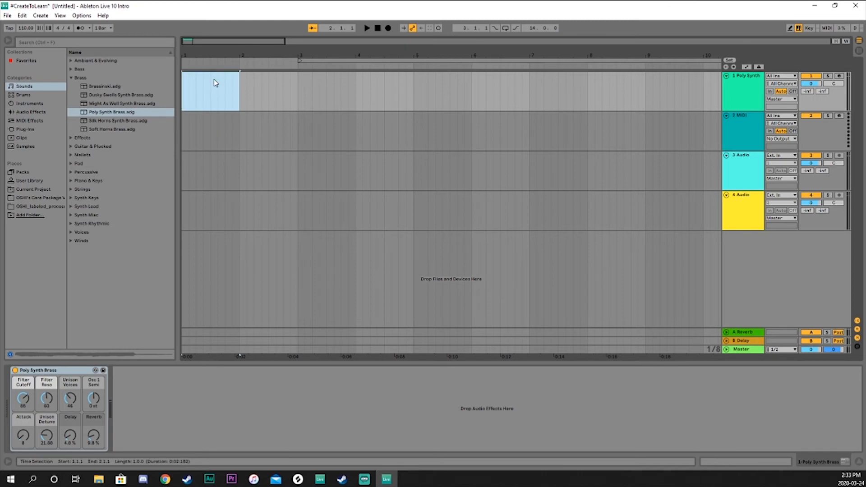
pyautogui.click(735, 170)
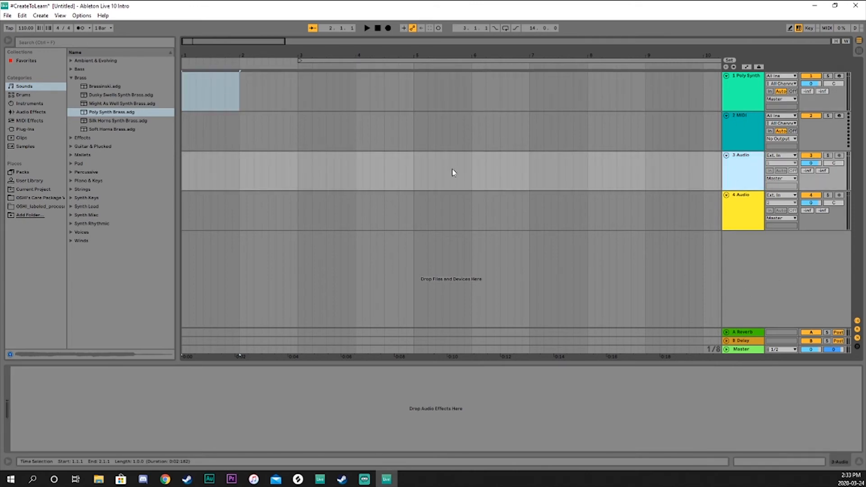
pyautogui.hotkey('ctrl', 'z')
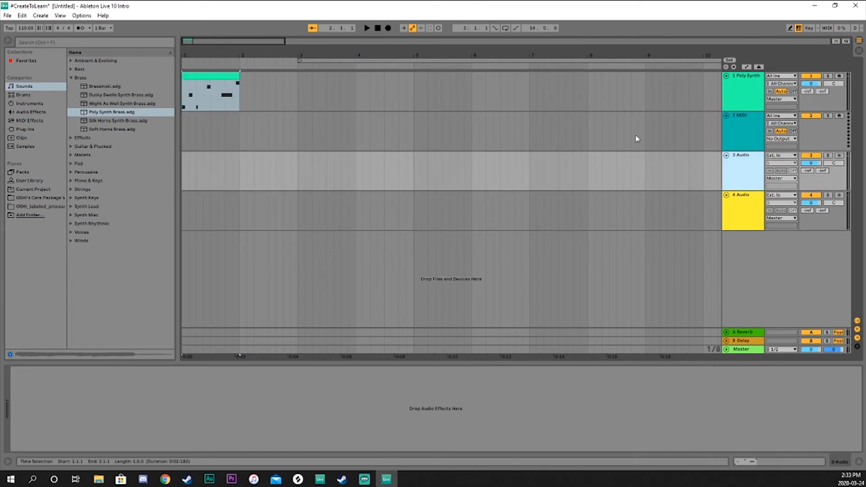
# Step: Move the Poly Synth Brass track below the audio tracks and delete the empty MIDI track
pyautogui.click(746, 85)
pyautogui.moveTo(747, 86); pyautogui.dragTo(743, 240)
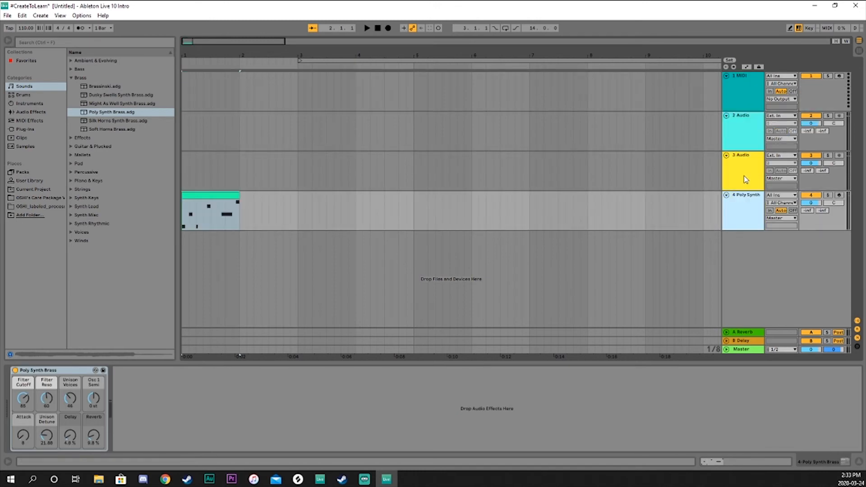
pyautogui.click(743, 93)
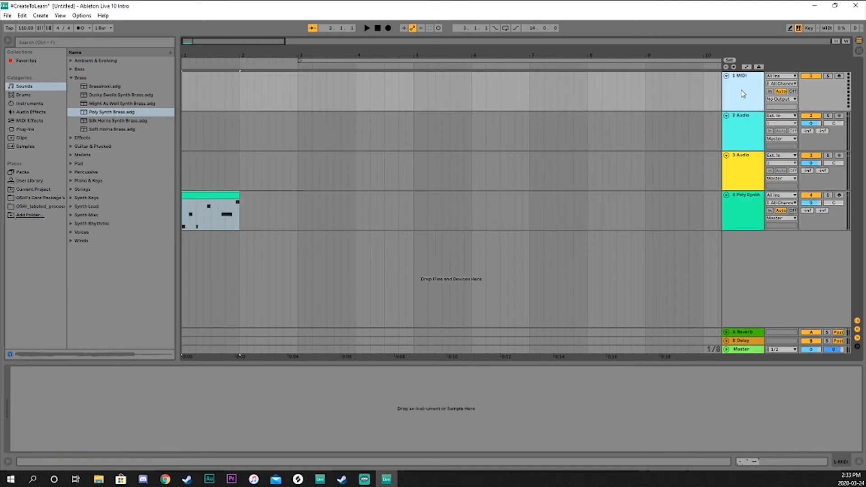
pyautogui.press('Delete')
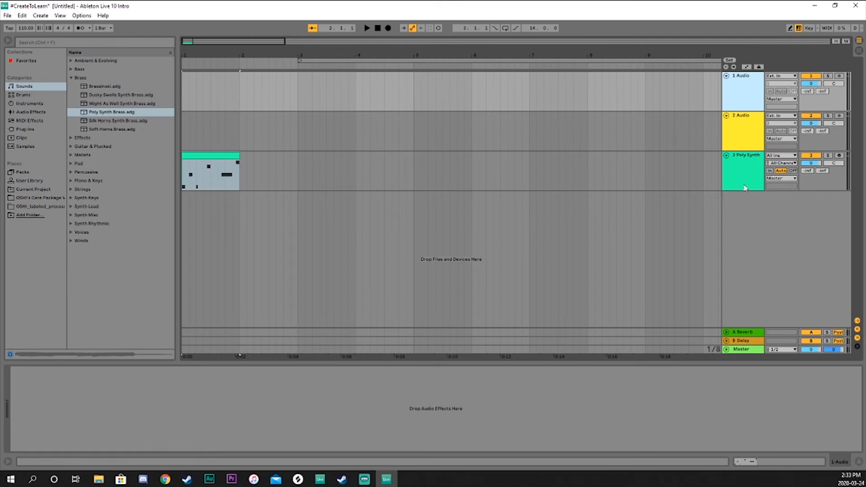
# Step: Look through the Instruments, Drums and Samples categories and preview a recorded audio sample
pyautogui.click(28, 103)
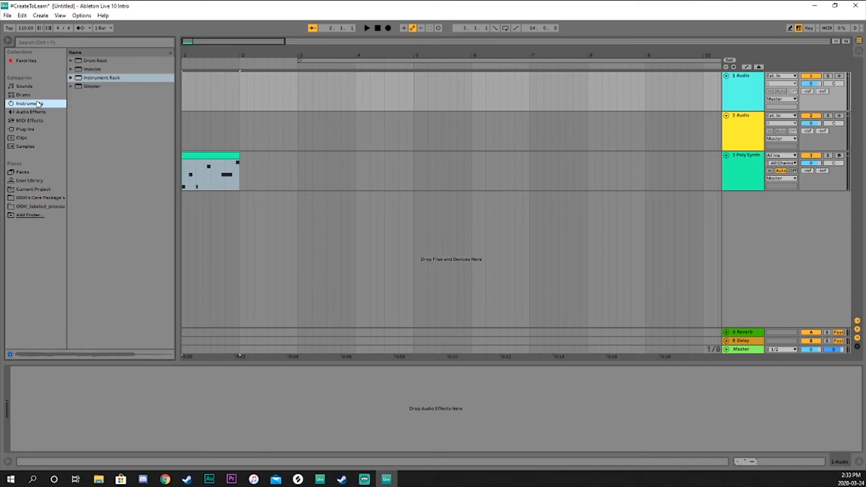
pyautogui.click(24, 95)
pyautogui.click(26, 147)
pyautogui.click(122, 155)
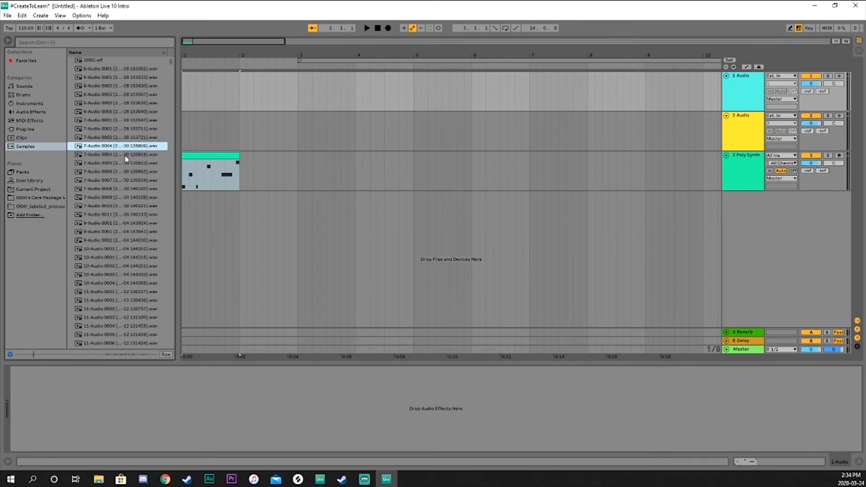
# Step: Find the GrandPiano samples in the sample library and preview several C3 and C4 notes
pyautogui.moveTo(171, 61); pyautogui.dragTo(173, 122)
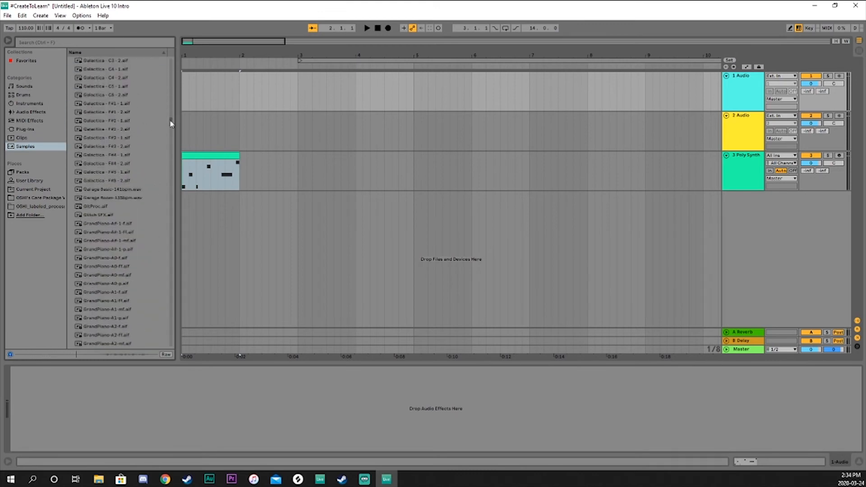
pyautogui.scroll(-1, 136, 135)
pyautogui.click(122, 144)
pyautogui.moveTo(172, 123); pyautogui.dragTo(172, 127)
pyautogui.click(120, 154)
pyautogui.click(119, 162)
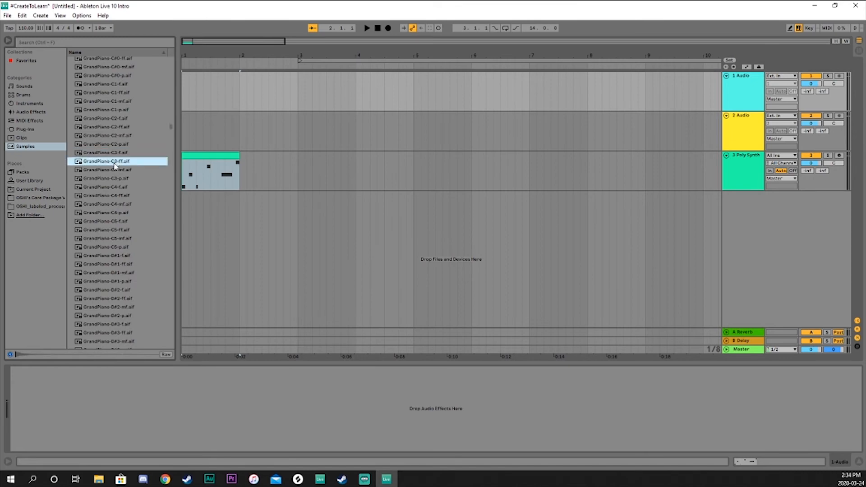
pyautogui.click(115, 170)
pyautogui.click(117, 179)
pyautogui.click(120, 188)
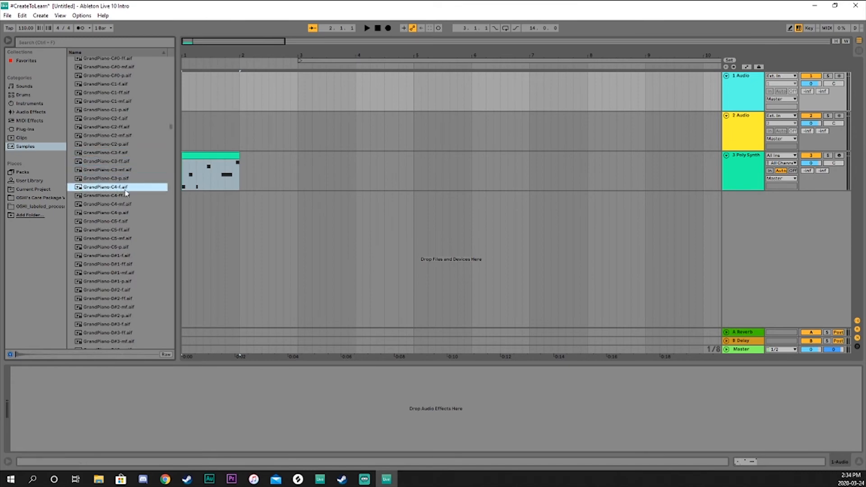
# Step: Find the closed hi-hat samples in the sample library and preview several, including Hihat Closed Yoga and Hihat Cream Closed
pyautogui.moveTo(172, 125); pyautogui.dragTo(171, 145)
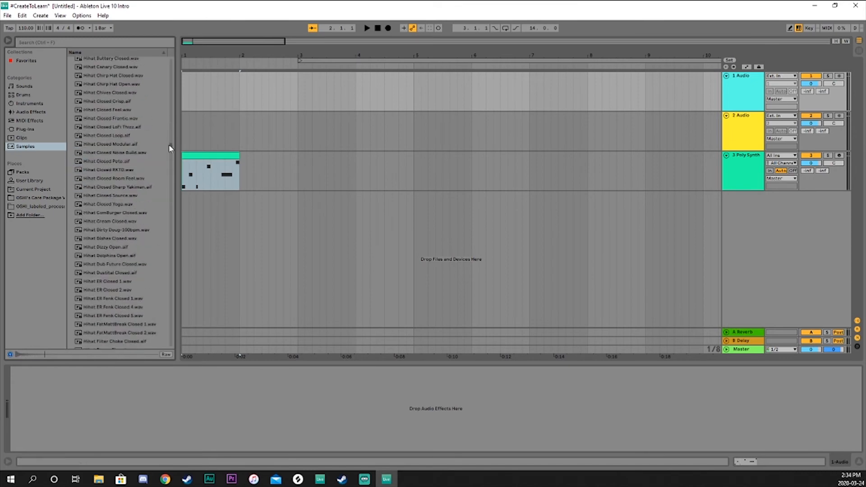
pyautogui.click(113, 203)
pyautogui.press('Down')
pyautogui.press('Down')
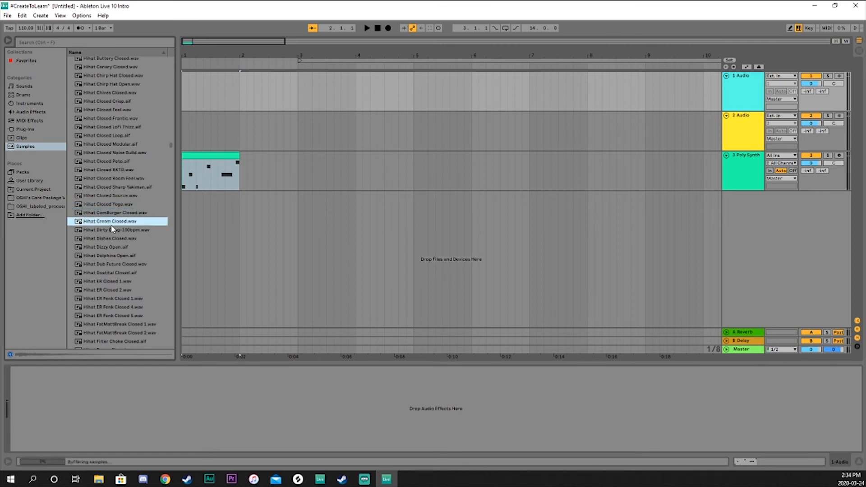
pyautogui.click(112, 206)
pyautogui.click(112, 196)
# Step: Place four Hihat Closed Yoga samples half a bar apart from bar 1 on the first audio track and play the arrangement
pyautogui.moveTo(112, 204); pyautogui.dragTo(192, 90)
pyautogui.moveTo(80, 206); pyautogui.dragTo(212, 96)
pyautogui.moveTo(81, 205); pyautogui.dragTo(242, 97)
pyautogui.moveTo(80, 206); pyautogui.dragTo(271, 81)
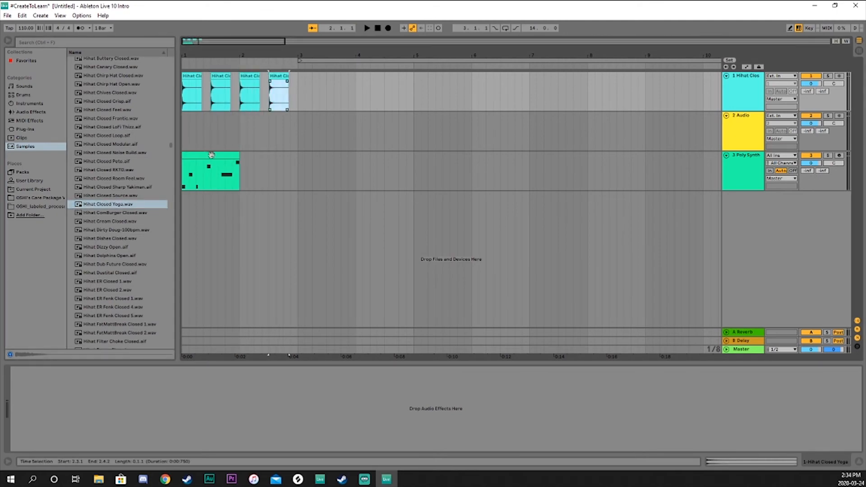
pyautogui.click(195, 67)
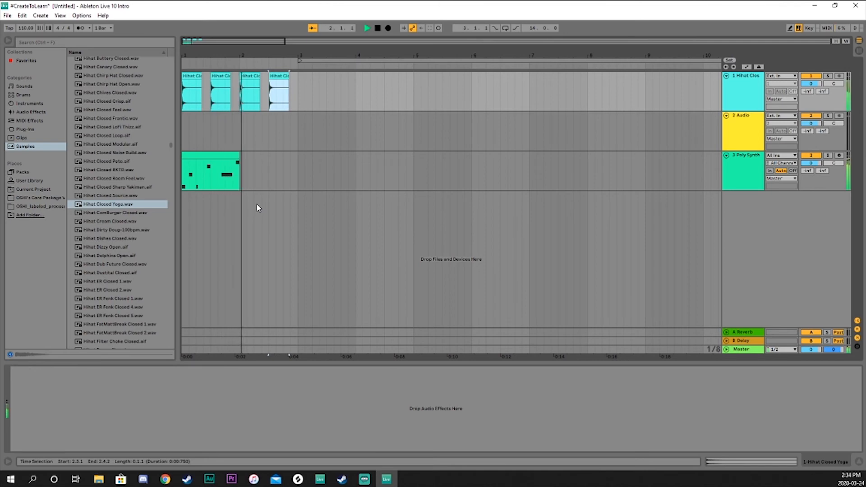
pyautogui.press('space')
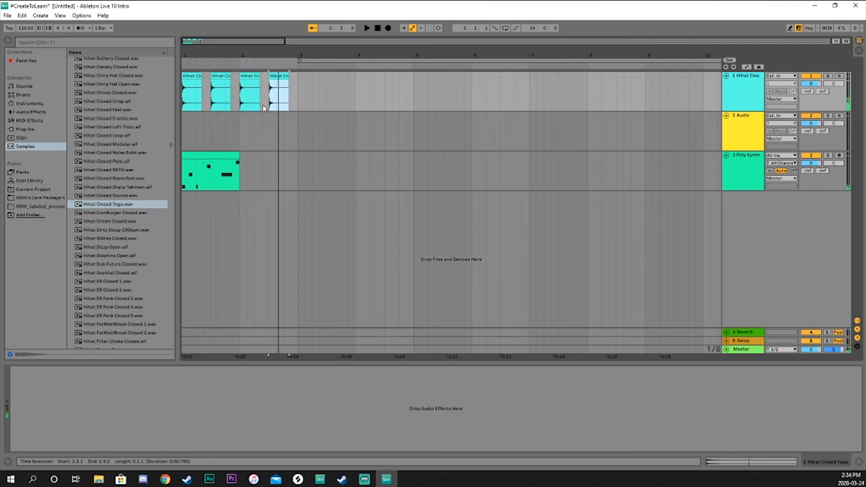
# Step: Delete the melody clip and add five more Hihat Closed Yoga samples at half-bar intervals from bar 3 to bar 5
pyautogui.click(218, 155)
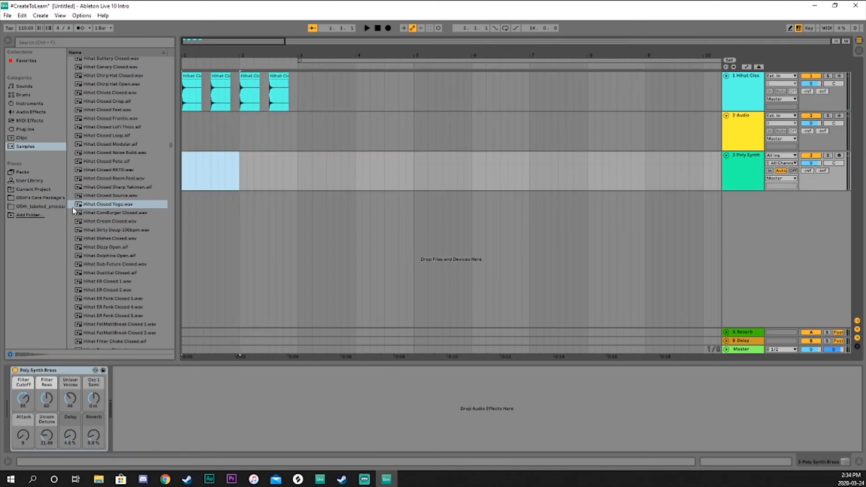
pyautogui.moveTo(79, 207); pyautogui.dragTo(299, 91)
pyautogui.moveTo(82, 206); pyautogui.dragTo(330, 107)
pyautogui.moveTo(80, 208); pyautogui.dragTo(361, 103)
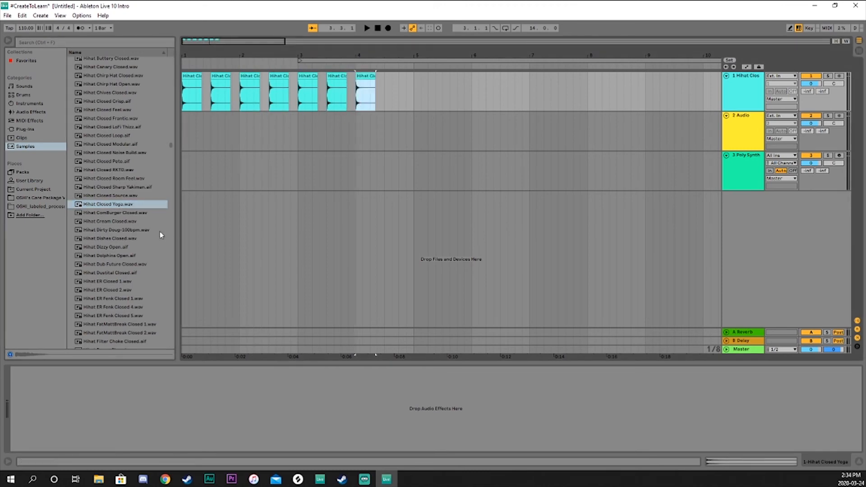
pyautogui.moveTo(80, 208); pyautogui.dragTo(387, 93)
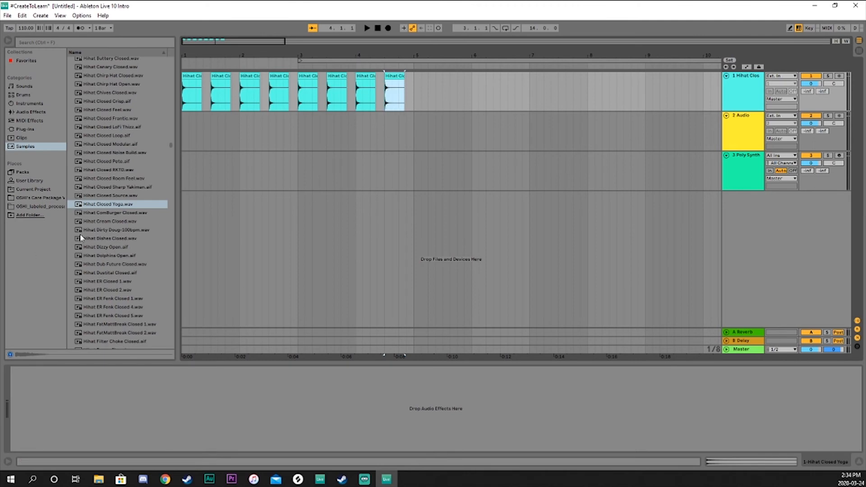
pyautogui.moveTo(79, 208); pyautogui.dragTo(415, 97)
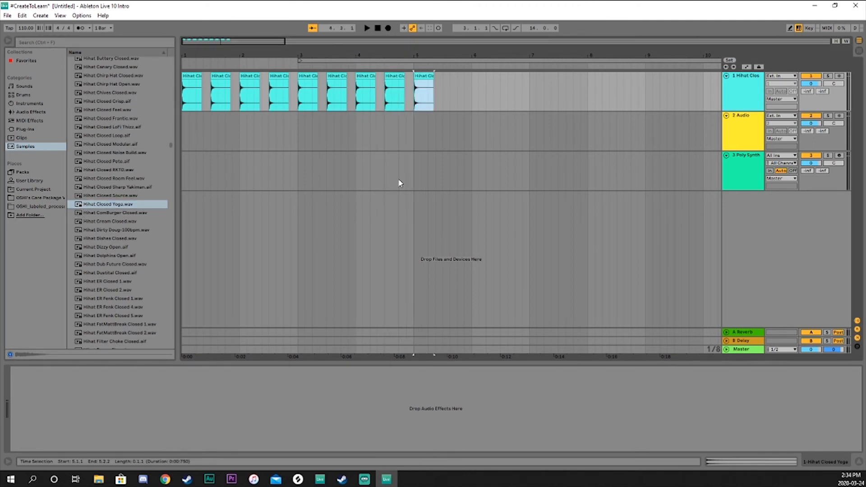
# Step: Play the hi-hat pattern from the start of the arrangement and stop playback in bar 5
pyautogui.press('space')
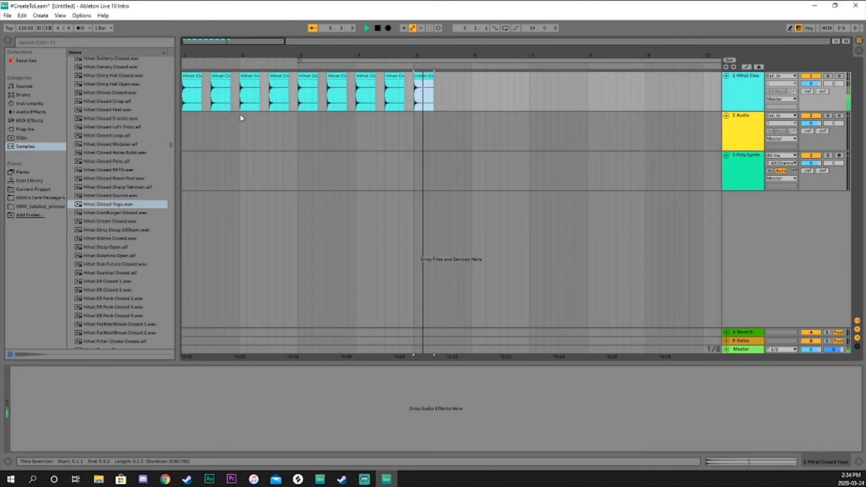
pyautogui.click(182, 161)
pyautogui.press('space')
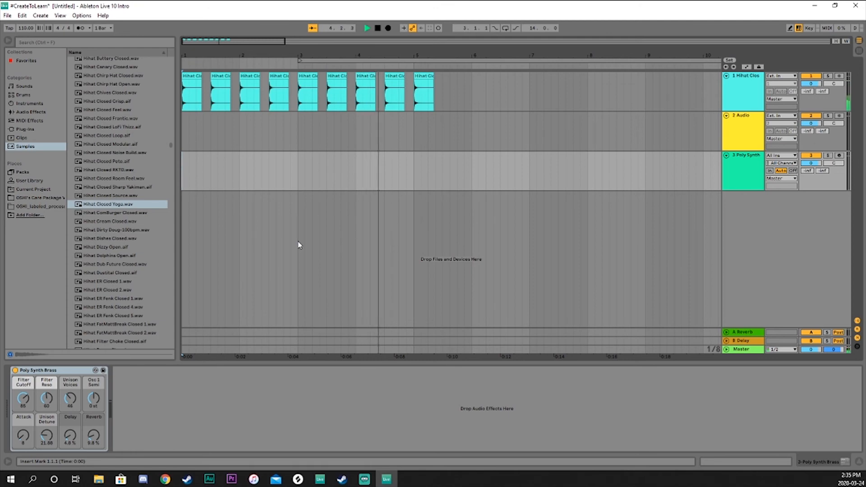
pyautogui.press('space')
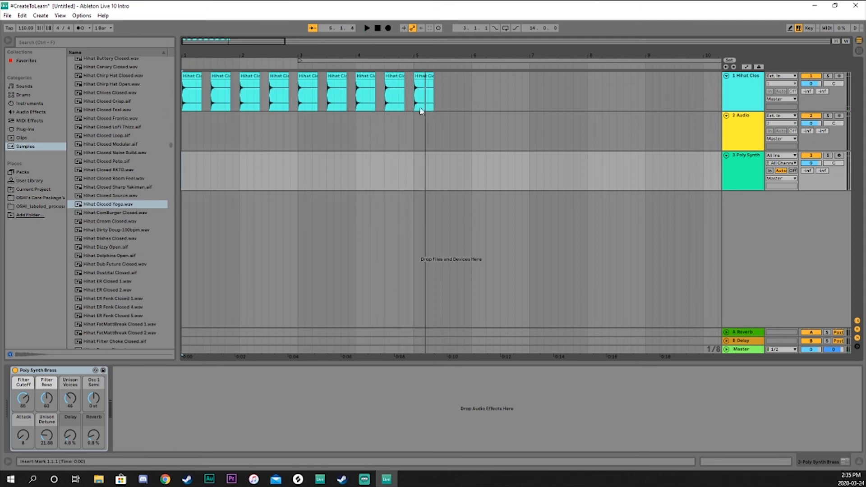
# Step: Move the Poly Synth Brass track directly below the hi-hat track and insert an empty MIDI clip spanning the hi-hat pattern
pyautogui.moveTo(751, 167); pyautogui.dragTo(752, 136)
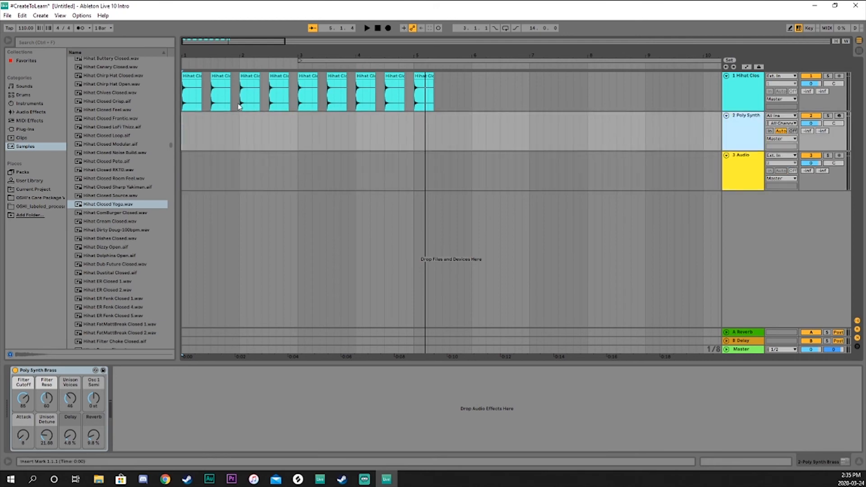
pyautogui.moveTo(184, 127); pyautogui.dragTo(433, 134)
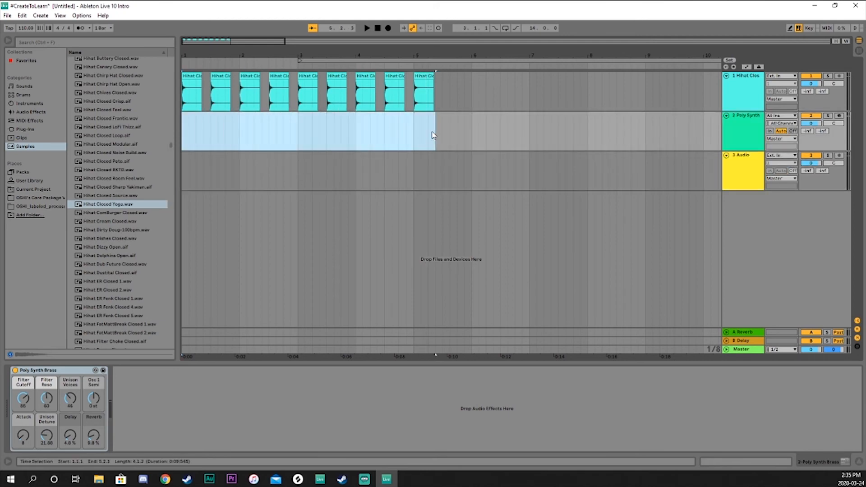
pyautogui.rightClick(246, 132)
pyautogui.click(253, 199)
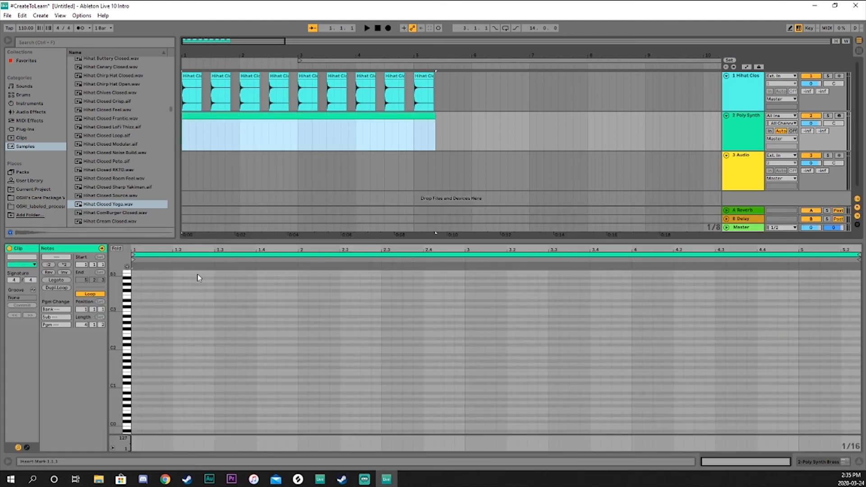
# Step: Replace the Poly Synth Brass sound on the second track with BSeven Bass from the Bass sounds
pyautogui.scroll(2, 82, 147)
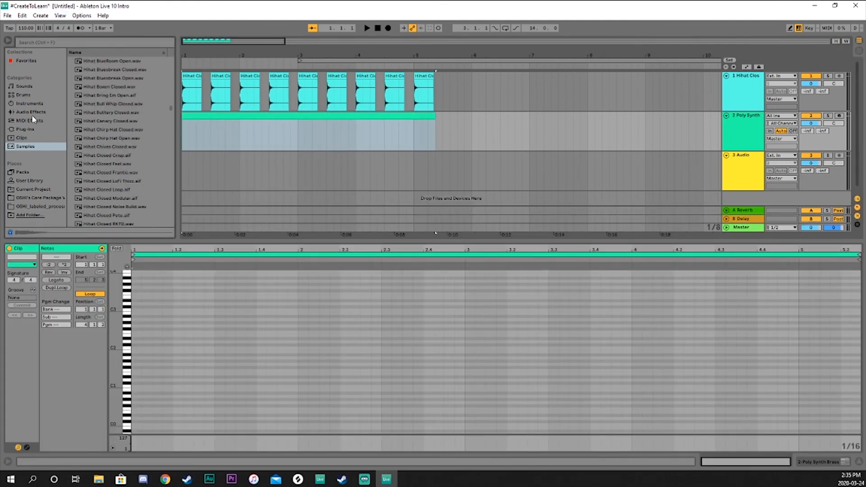
pyautogui.click(24, 86)
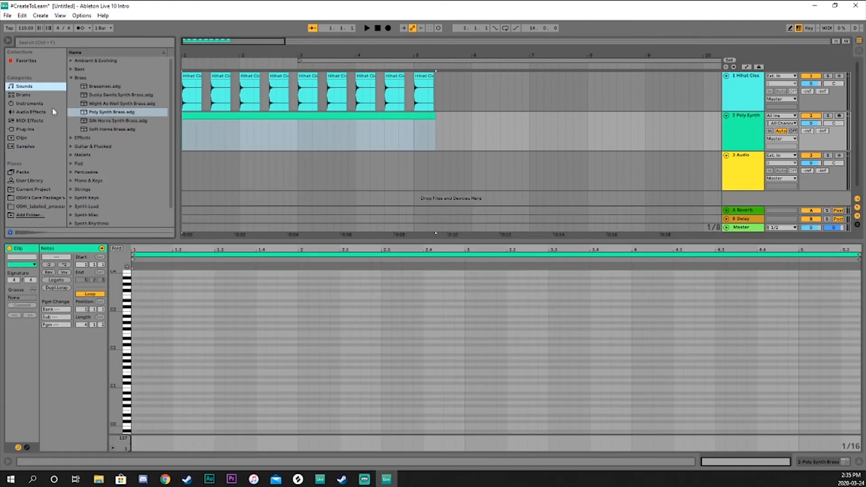
pyautogui.click(71, 69)
pyautogui.click(127, 138)
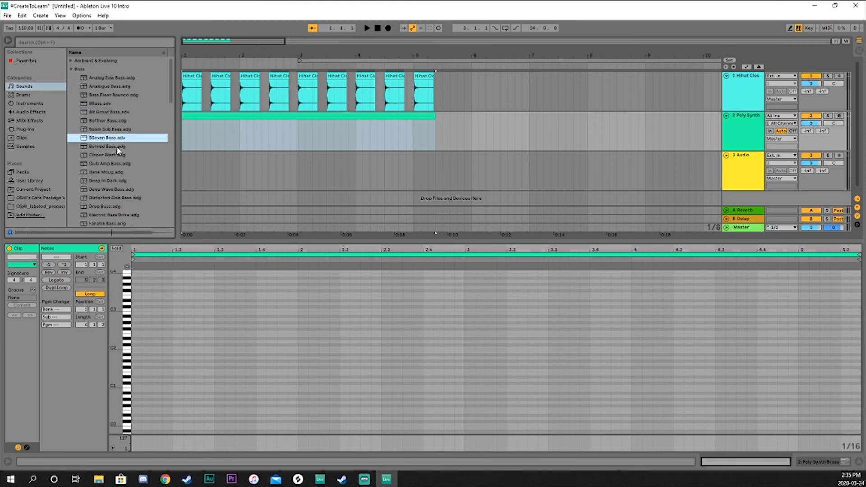
pyautogui.doubleClick(83, 140)
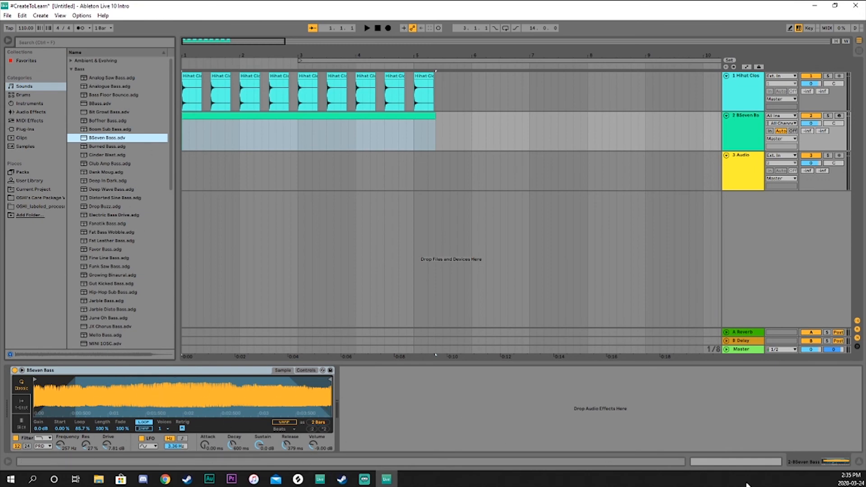
# Step: Compare the BSeven Bass track's device view with its clip's note editor, and play the arrangement briefly
pyautogui.click(807, 465)
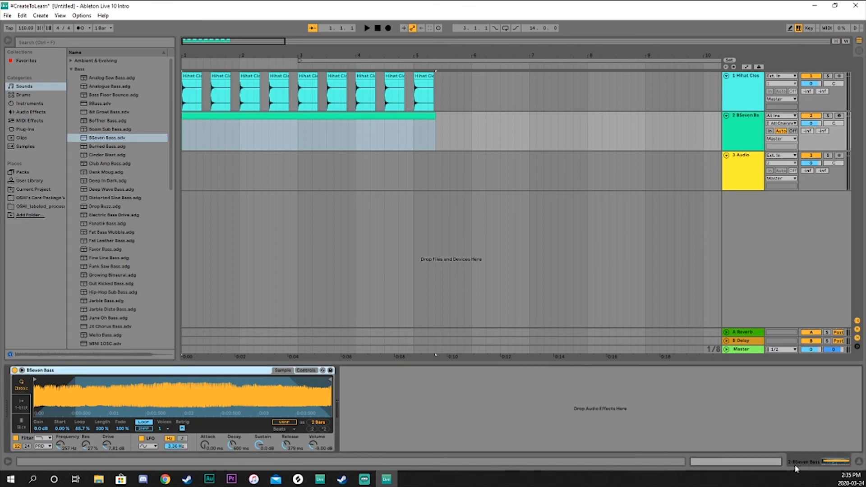
pyautogui.click(748, 465)
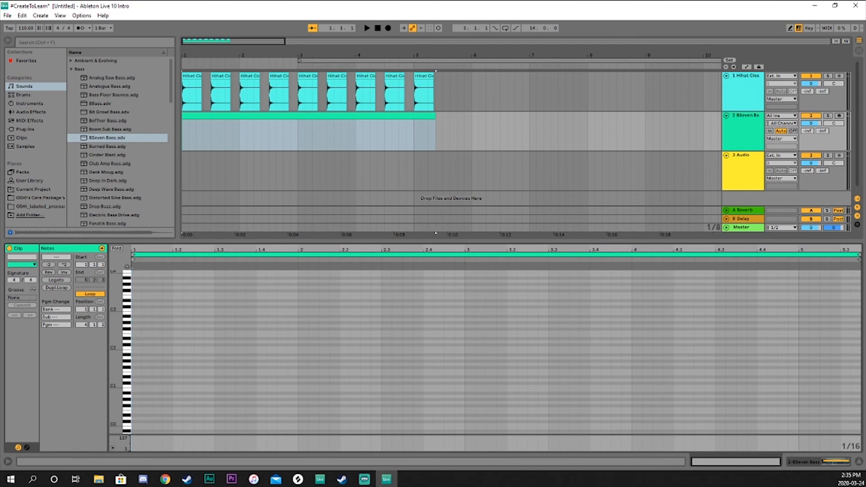
pyautogui.click(812, 464)
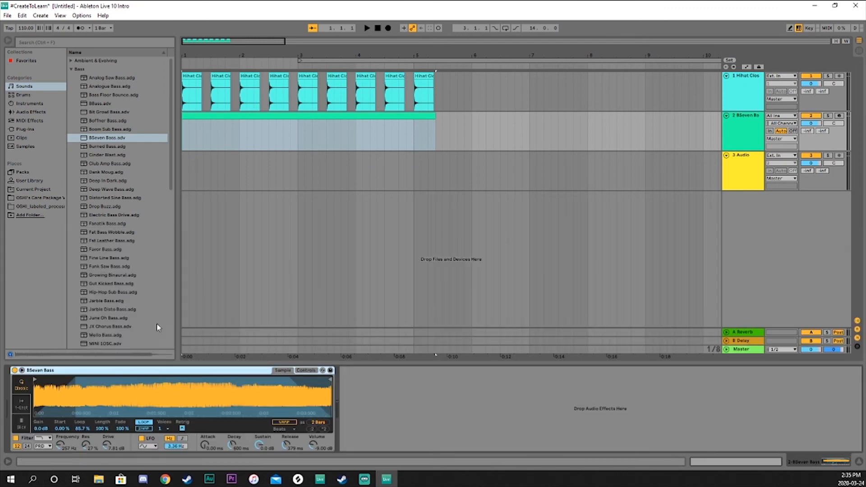
pyautogui.press('space')
pyautogui.press('space')
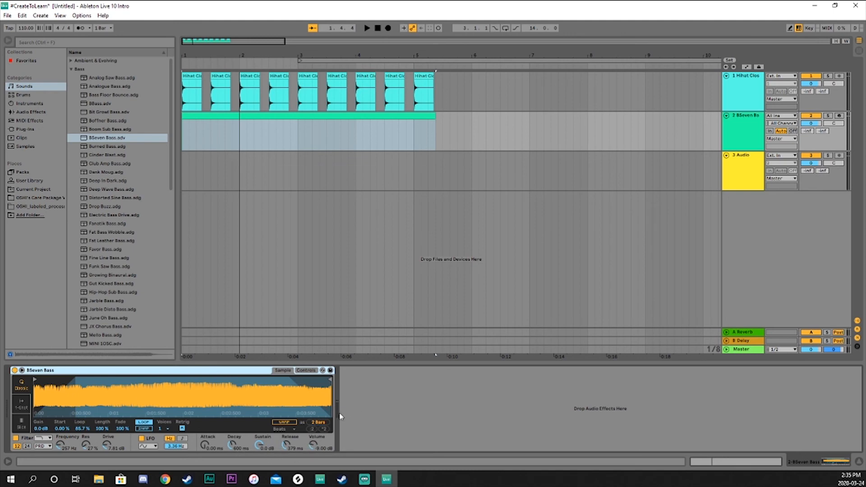
# Step: Compare the BSeven Bass device's compact and expanded views, leaving the large sample waveform display expanded
pyautogui.click(22, 370)
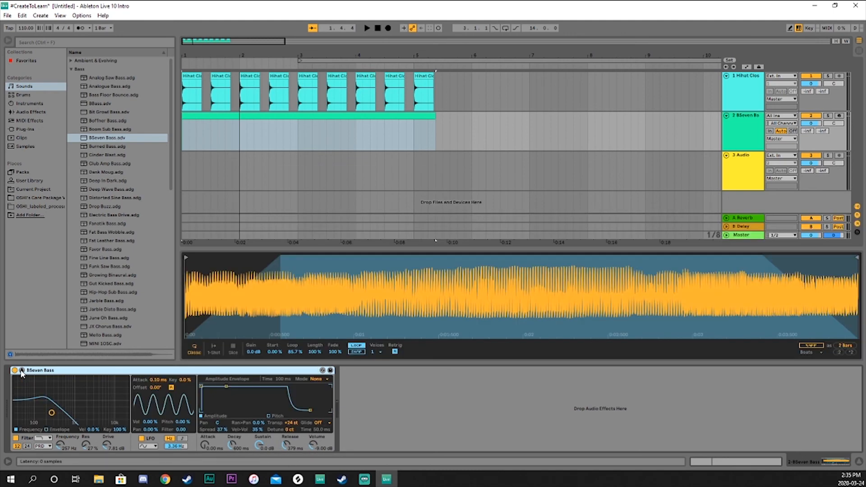
pyautogui.click(21, 371)
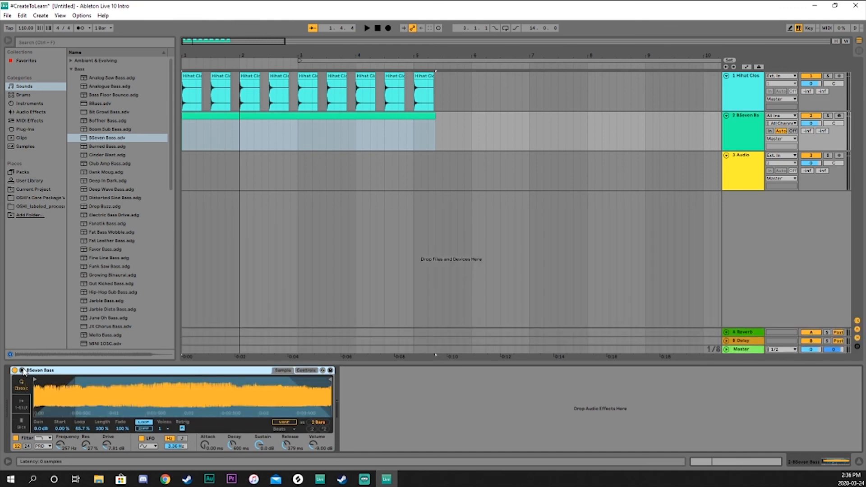
pyautogui.click(22, 371)
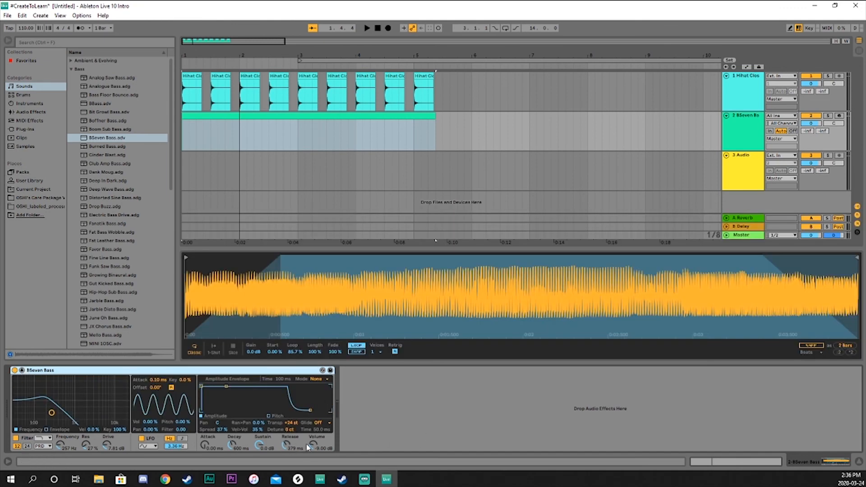
# Step: Open the BSeven Bass clip's note editor and listen to the hi-hat pattern from the start of the arrangement twice
pyautogui.doubleClick(200, 116)
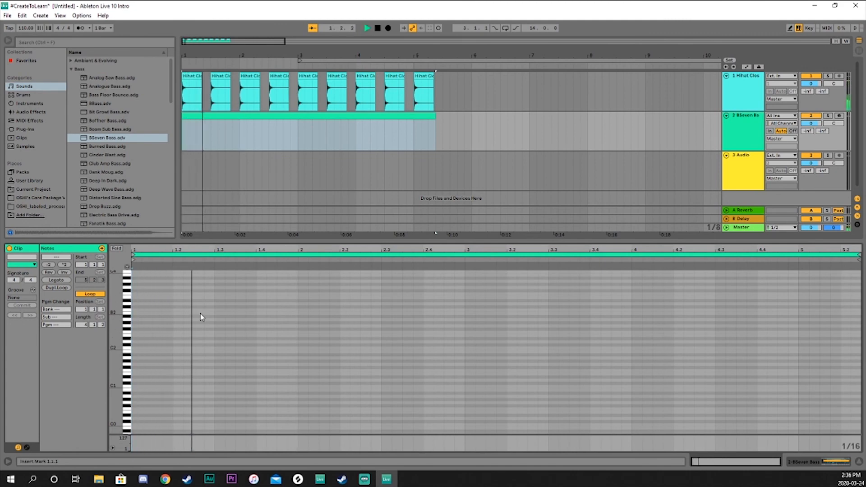
pyautogui.press('space')
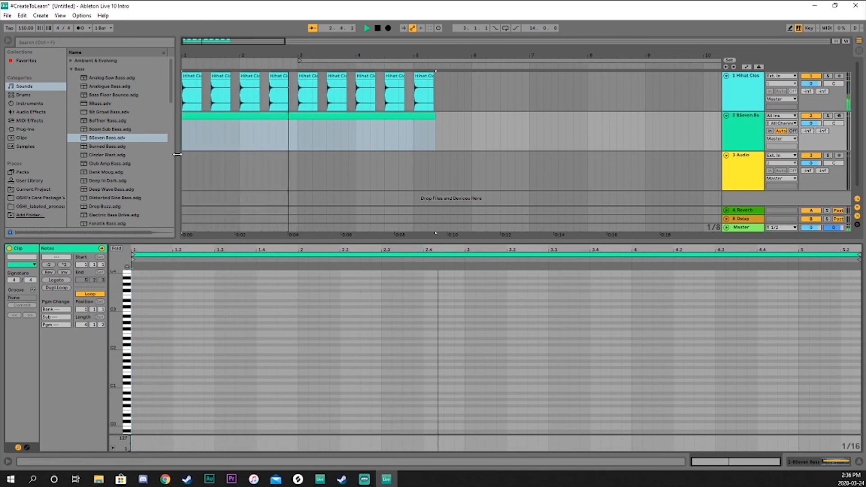
pyautogui.press('space')
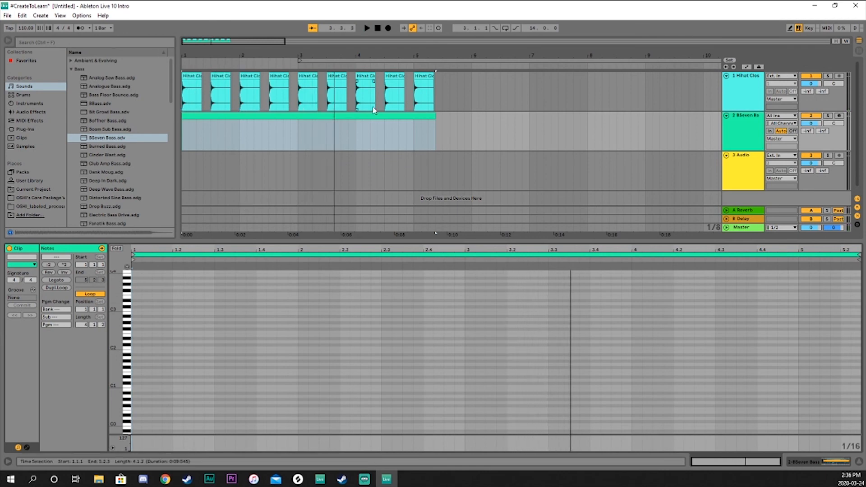
pyautogui.press('space')
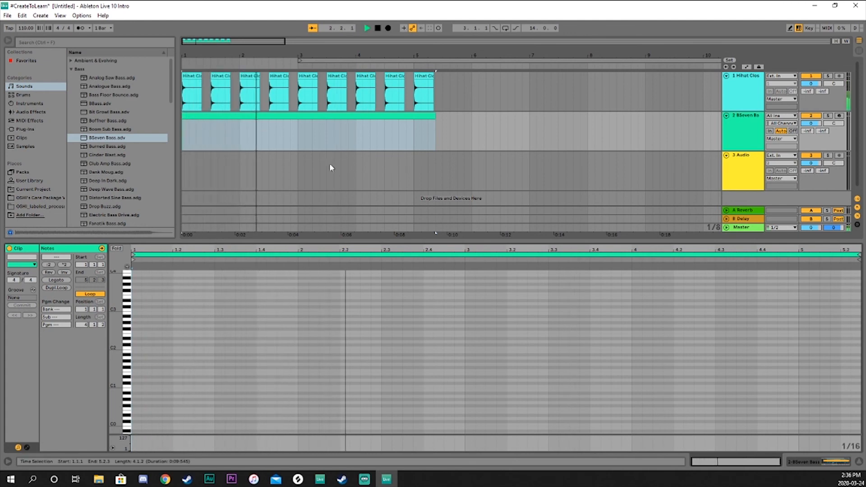
pyautogui.press('space')
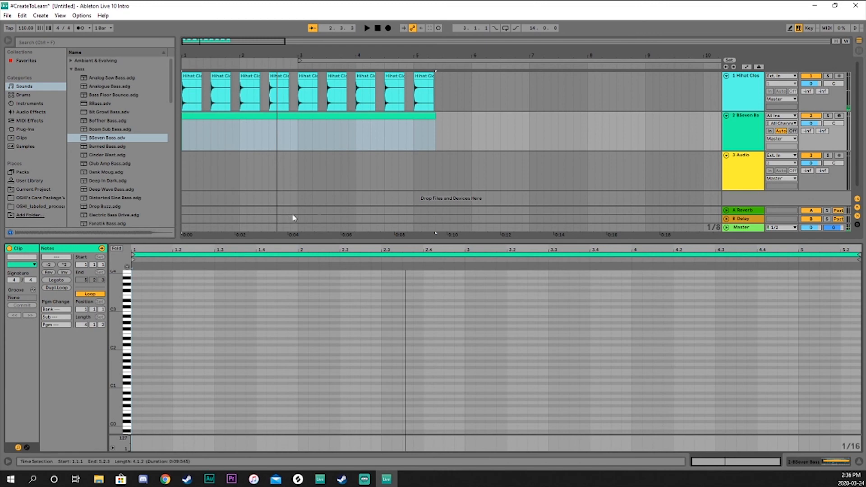
# Step: Enable Draw Mode, draw sixteenth C3 notes on beats 1, 2 and 4 of the bass clip's first bar, and play them
pyautogui.click(790, 28)
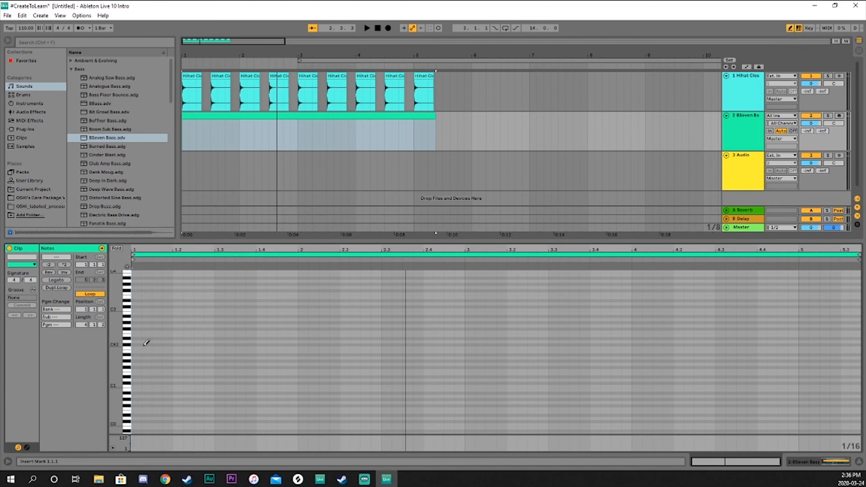
pyautogui.click(140, 308)
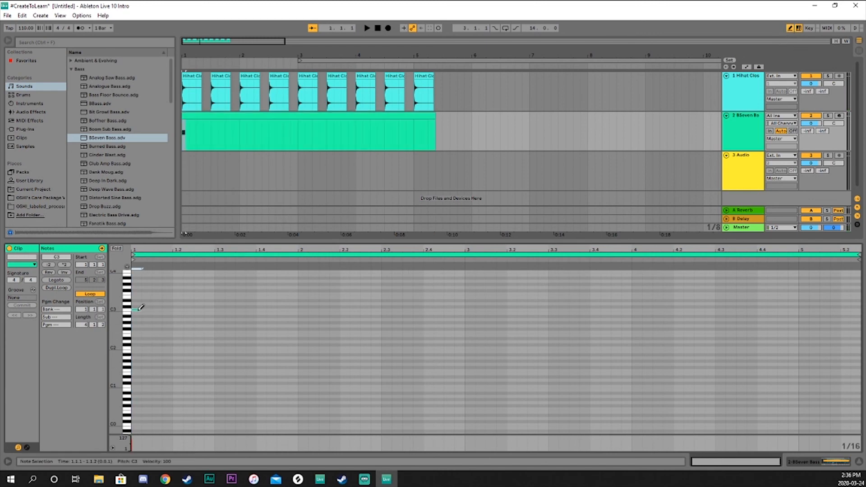
pyautogui.click(177, 310)
pyautogui.click(262, 309)
pyautogui.press('space')
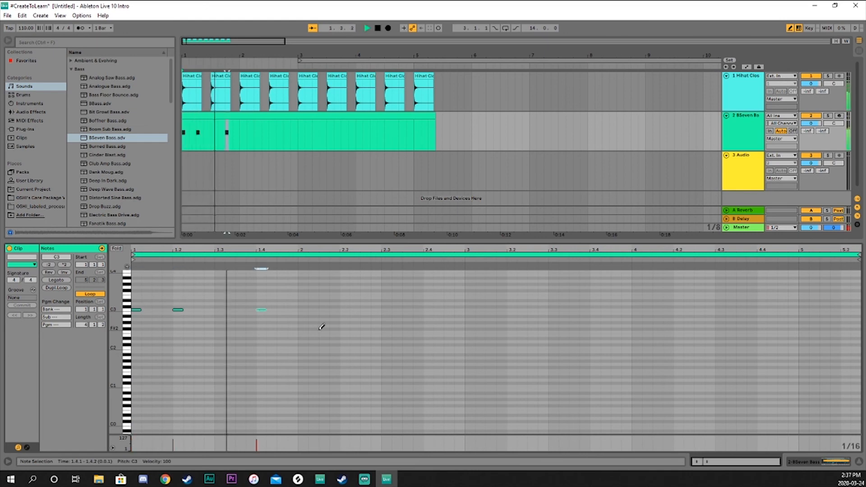
# Step: Draw sixteenth C3 bass notes in bar 2 at 2.1, 2.2, 2.2.4 and 2.3, and play the pattern from the start
pyautogui.click(304, 310)
pyautogui.click(346, 310)
pyautogui.click(375, 310)
pyautogui.press('space')
pyautogui.press('space')
pyautogui.click(387, 310)
pyautogui.press('space')
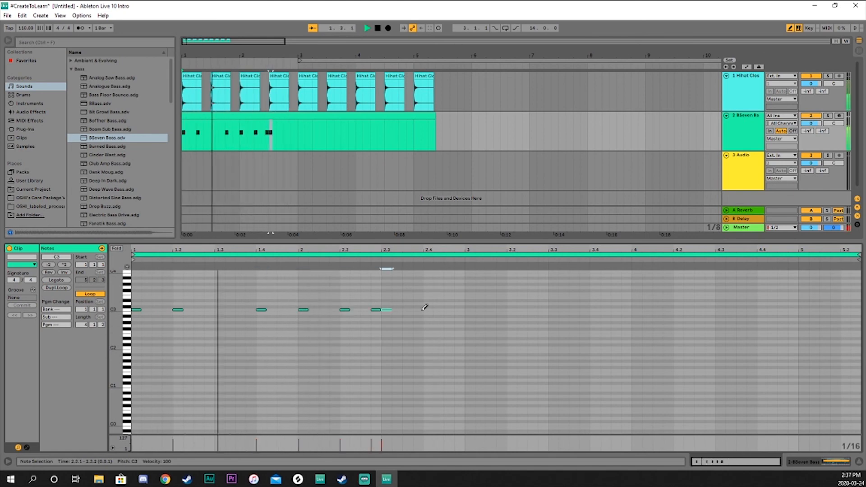
# Step: Add a sixteenth C3 note at 2.4.4 and lengthen the bass notes at 1.1.1, 1.4.1 and 2.3.1 to three sixteenths
pyautogui.click(459, 310)
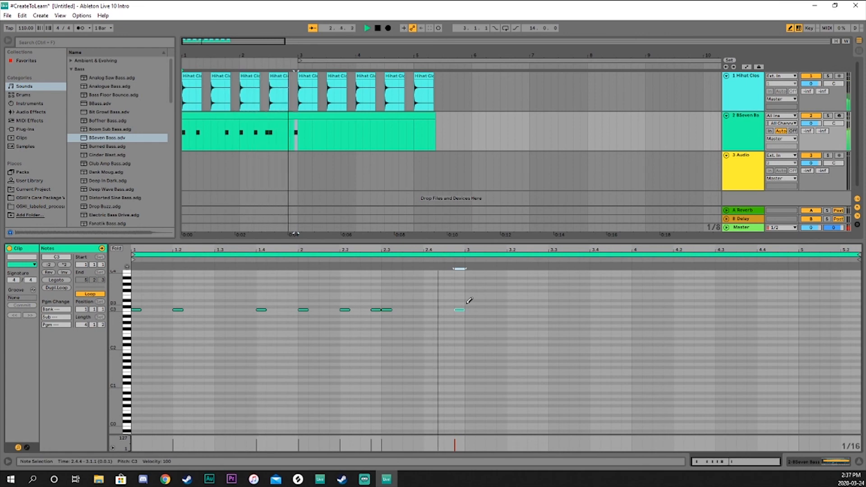
pyautogui.moveTo(141, 310); pyautogui.dragTo(162, 310)
pyautogui.moveTo(267, 310); pyautogui.dragTo(288, 310)
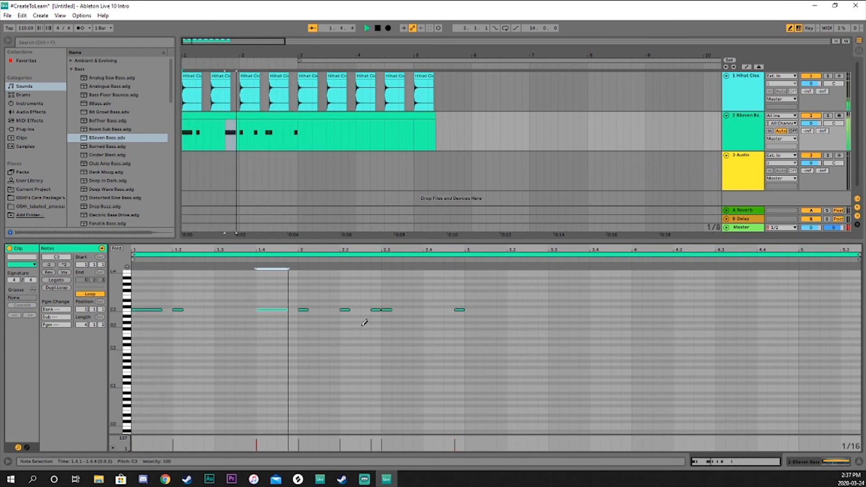
pyautogui.moveTo(392, 310); pyautogui.dragTo(412, 310)
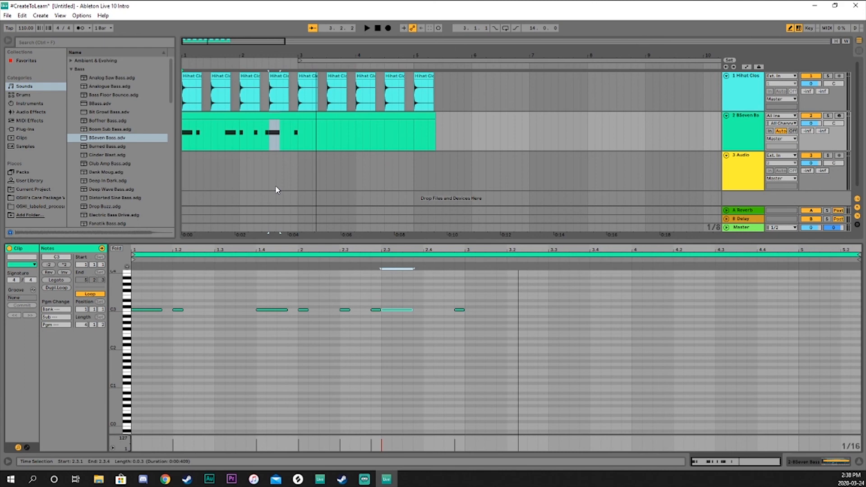
pyautogui.hotkey('alt', 'Tab')
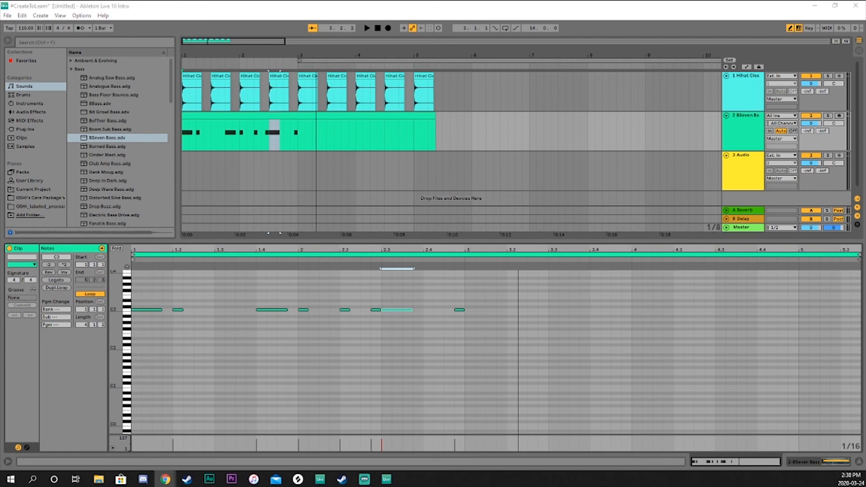